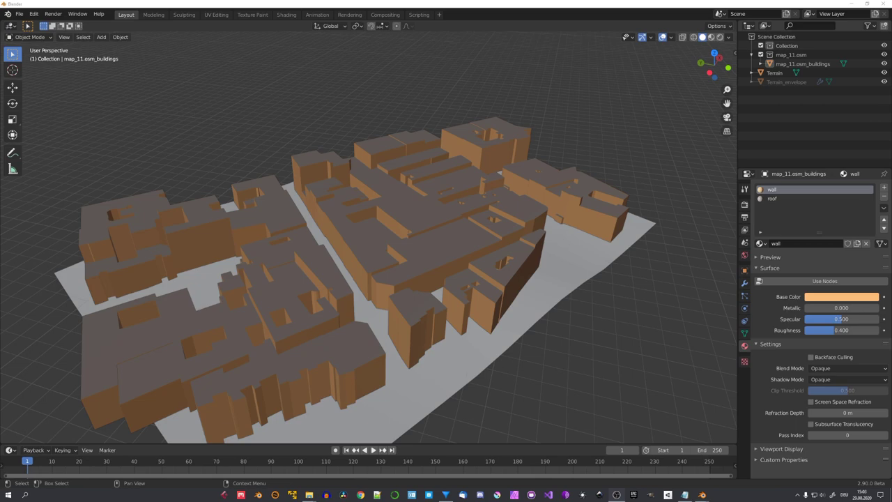
- Select the map_11.osm_buildings mesh and examine the combined city blocks from different angles
middle_click_drag(595, 233, 568, 236)
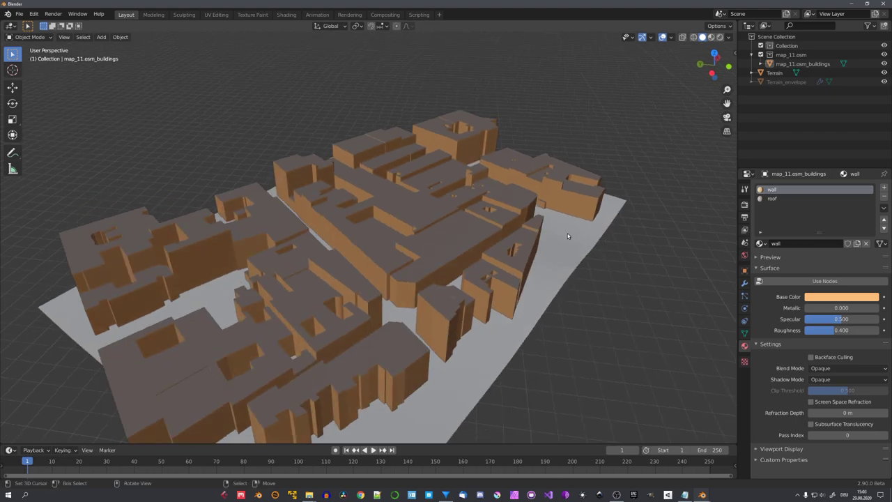
left_click(485, 244)
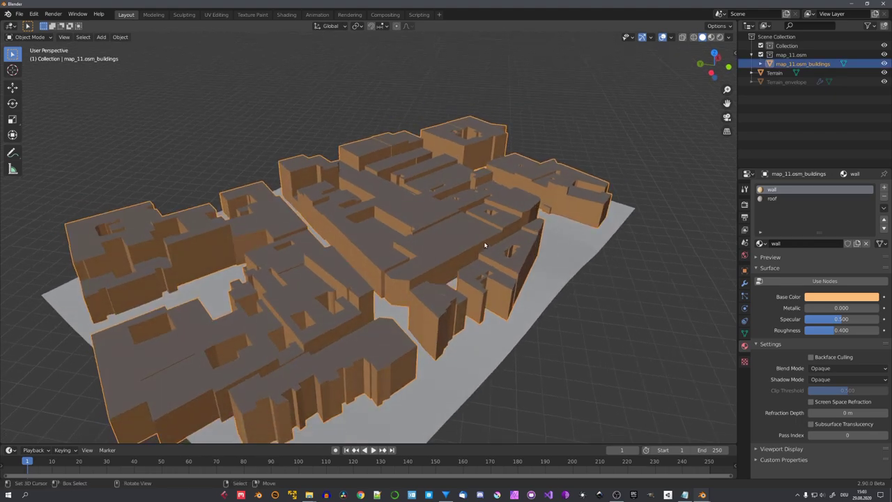
middle_click_drag(463, 249, 655, 225)
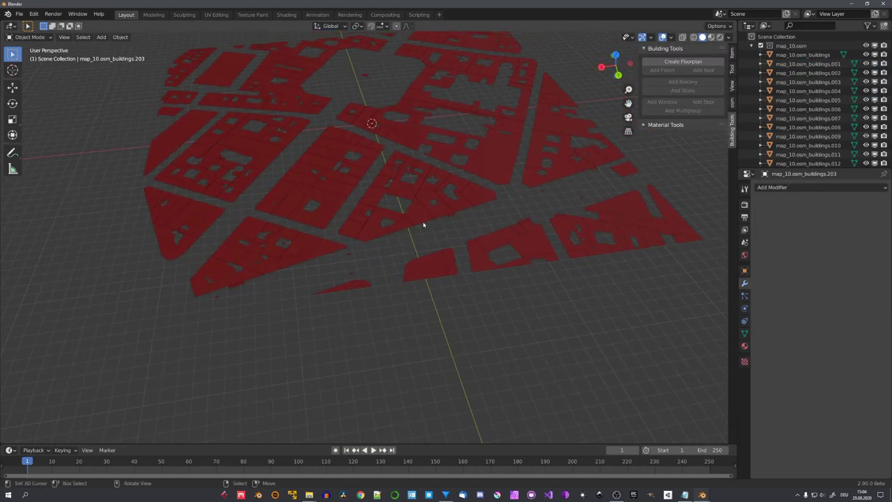
- Add three 2 m high floors with slabs to the four-sided footprint at the edge of the central building block
middle_click_drag(423, 223, 427, 248)
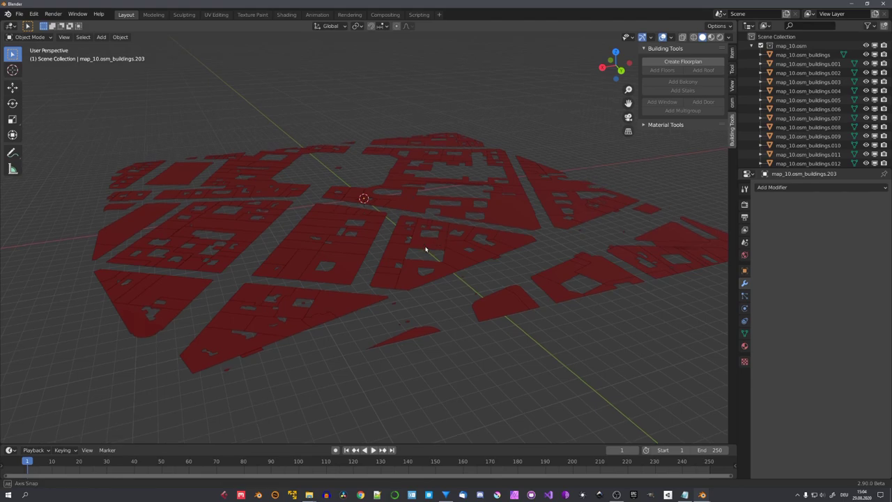
scroll(465, 256, "up", 5)
right_click(468, 272)
middle_click_drag(472, 273, 472, 305)
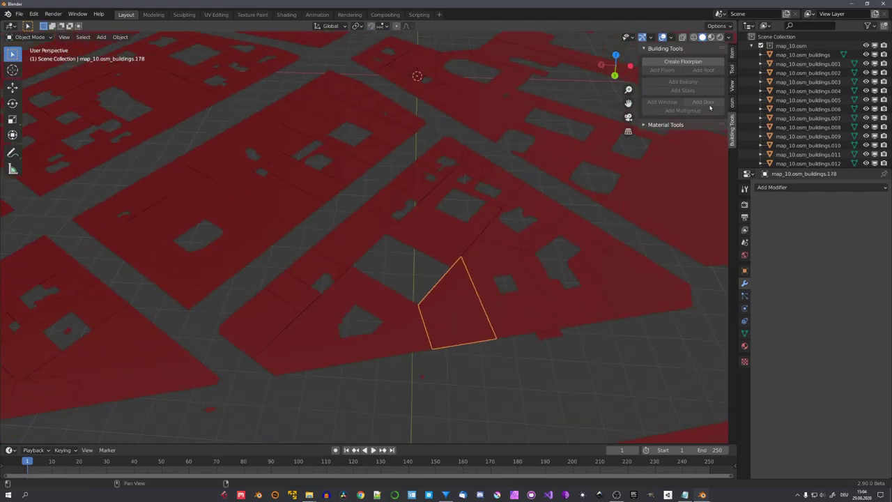
middle_click_drag(593, 198, 472, 233)
scroll(471, 233, "up", 3)
key("Tab")
scroll(552, 180, "down", 5)
left_click(661, 70)
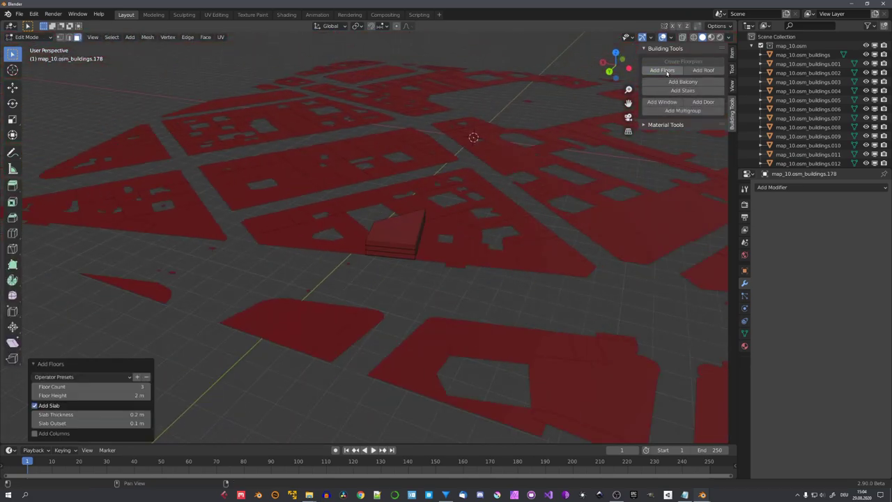
- Select an upper wall face of the raised building and examine the mesh's face maps, including walls and roof
middle_click_drag(530, 160, 517, 191)
middle_click_drag(424, 220, 488, 258)
left_click(481, 255)
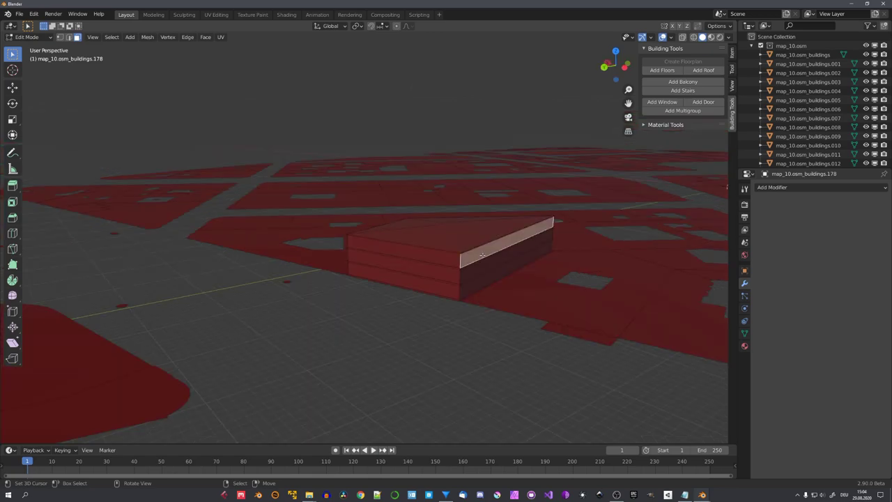
left_click(744, 333)
left_click(772, 330)
left_click(781, 355)
left_click(781, 371)
left_click(779, 347)
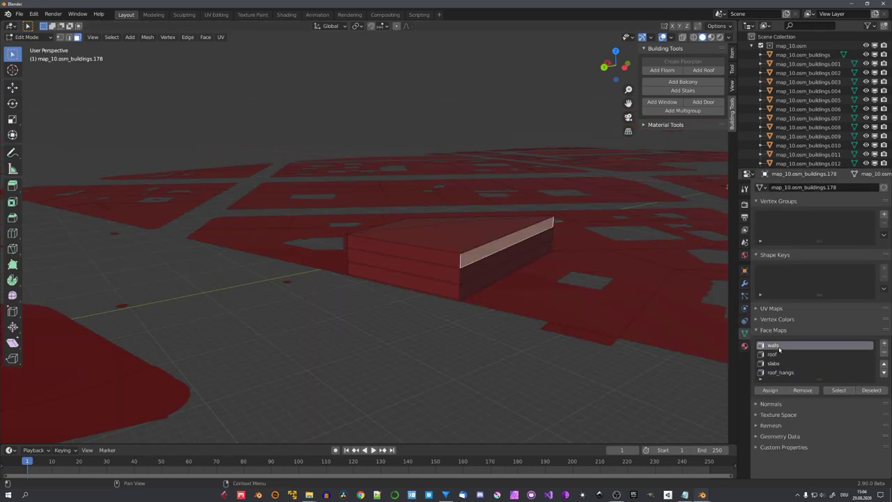
left_click(779, 354)
mouse_move(515, 282)
middle_mouse_down()
mouse_move(545, 296)
mouse_move(561, 292)
mouse_move(509, 290)
middle_mouse_up()
scroll(560, 293, "down", 2)
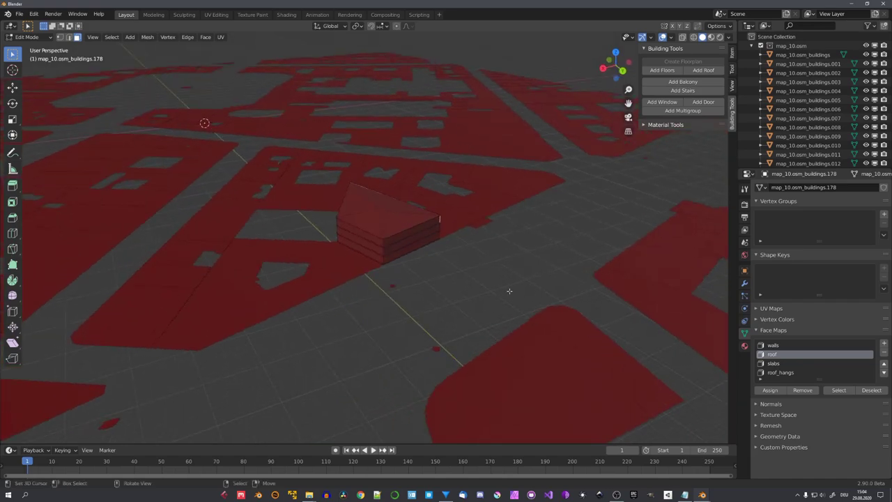
- Leave mesh editing on the raised building and open the adjacent footprint with the courtyard hole for editing
key("Tab")
scroll(434, 295, "down", 5)
middle_click_drag(434, 294, 390, 267)
key("alt+a")
scroll(390, 267, "up", 5)
middle_click_drag(424, 207, 531, 200, "shift")
left_click(448, 247)
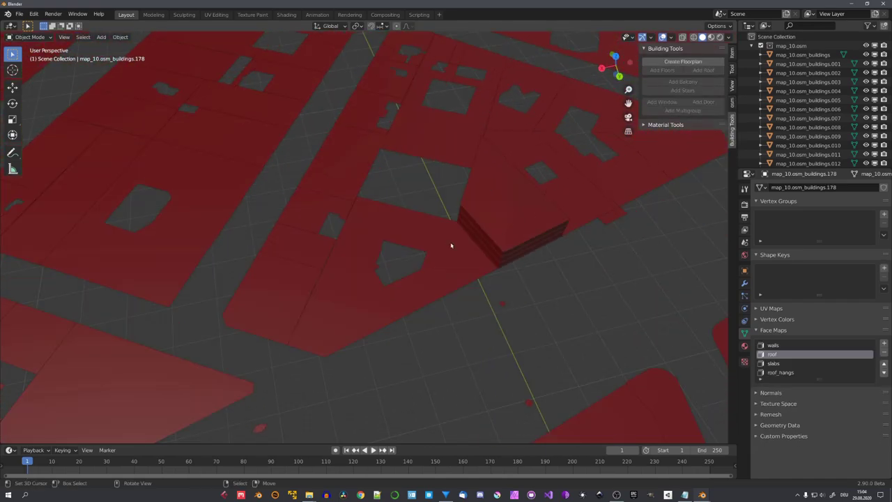
left_click(443, 257)
key("Tab")
- Try to add floors to the footprint with the courtyard hole, then leave mesh editing
middle_click_drag(493, 276, 524, 236, "shift")
scroll(483, 219, "up", 3)
left_click(439, 229)
key("alt+a")
middle_click_drag(440, 229, 442, 208)
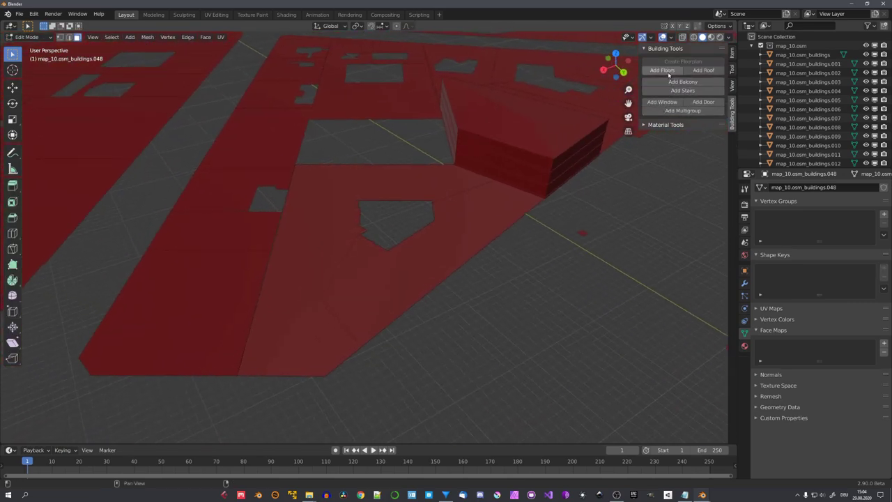
left_click(662, 71)
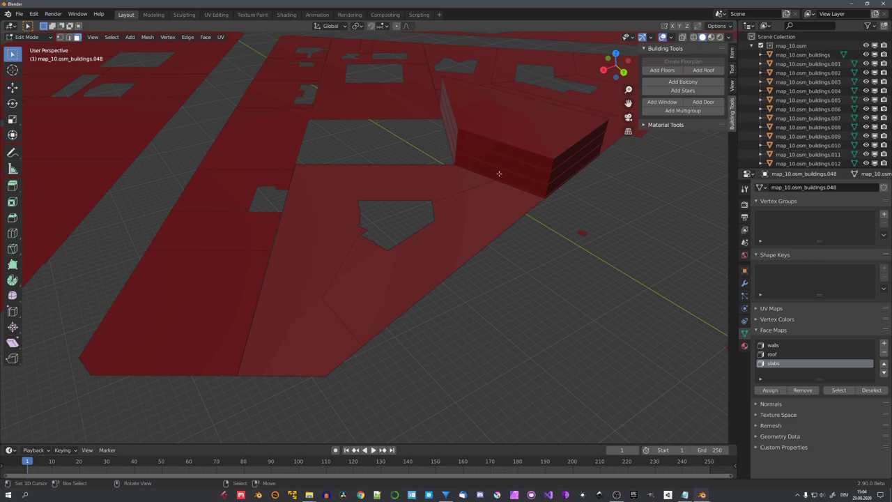
scroll(497, 175, "down", 8)
key("Tab")
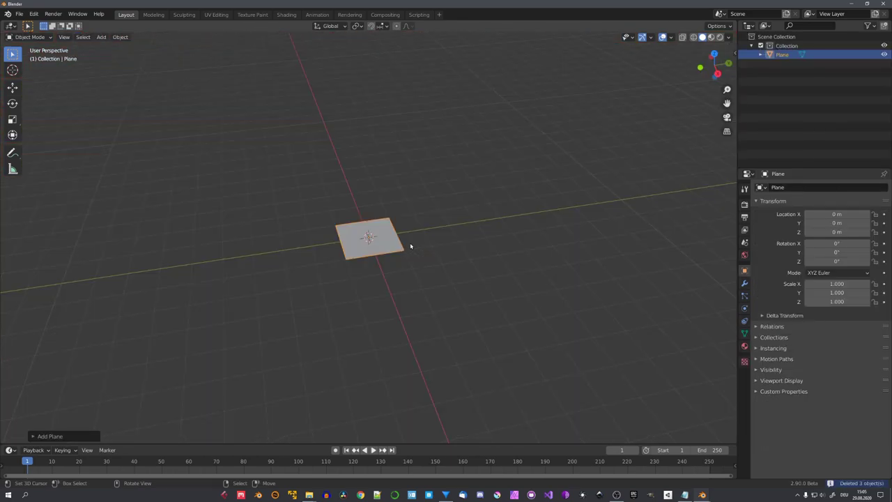
- Duplicate the plane about 3.74 m along the Y axis and select both planes
middle_click_drag(410, 246, 364, 260)
key("shift+d")
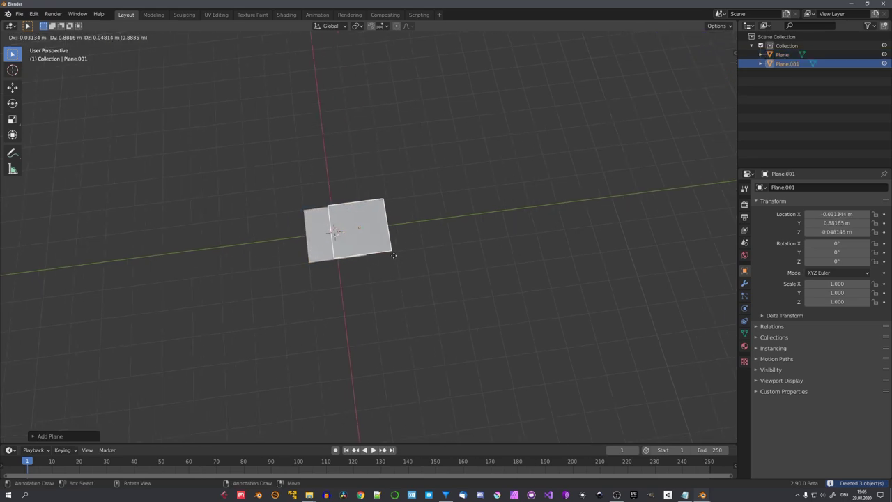
key("y")
left_click(470, 257)
middle_click_drag(470, 257, 487, 232)
key("a")
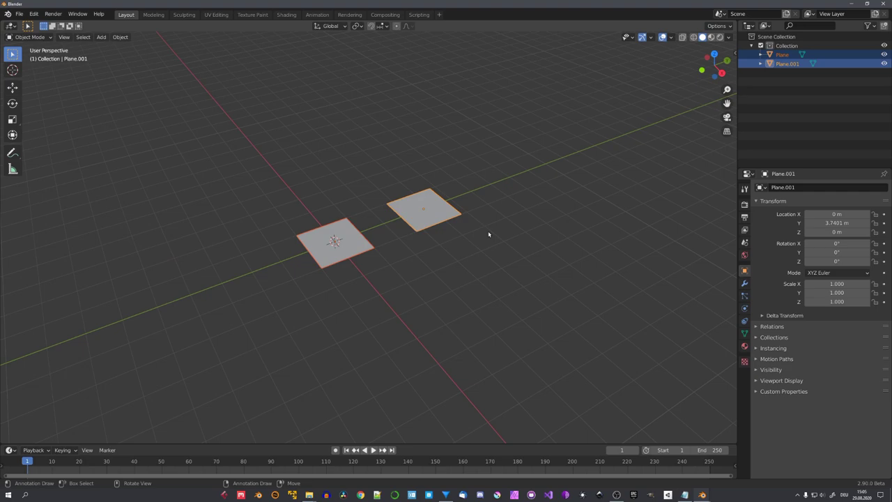
middle_click_drag(484, 224, 445, 227)
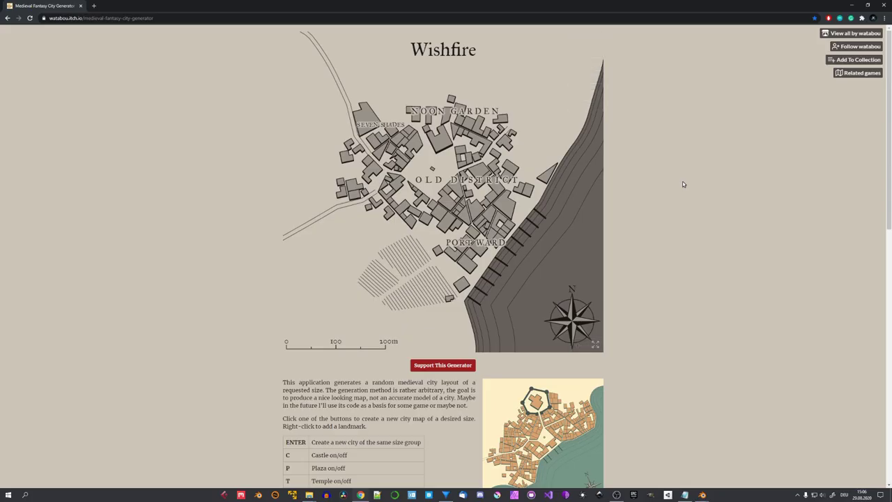
- Export the Wishfire map from the Medieval Fantasy City Generator and import wishfire.svg into the empty Blender scene
mouse_move(578, 180)
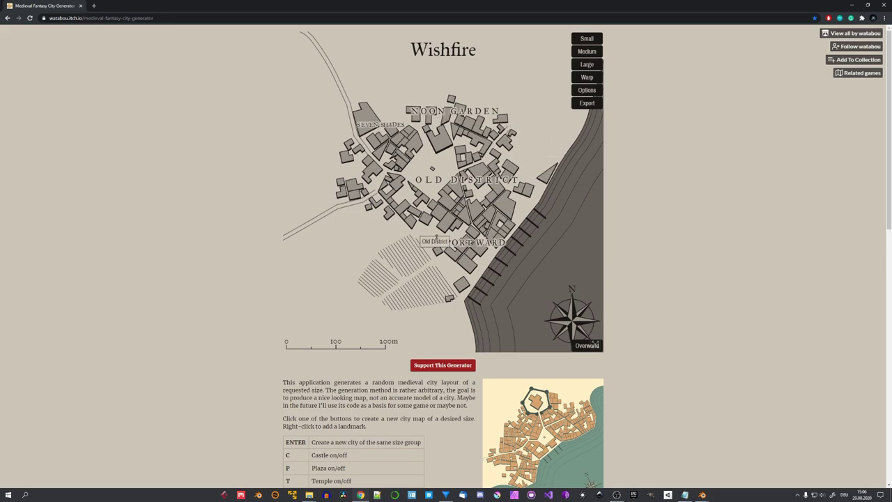
left_click(586, 103)
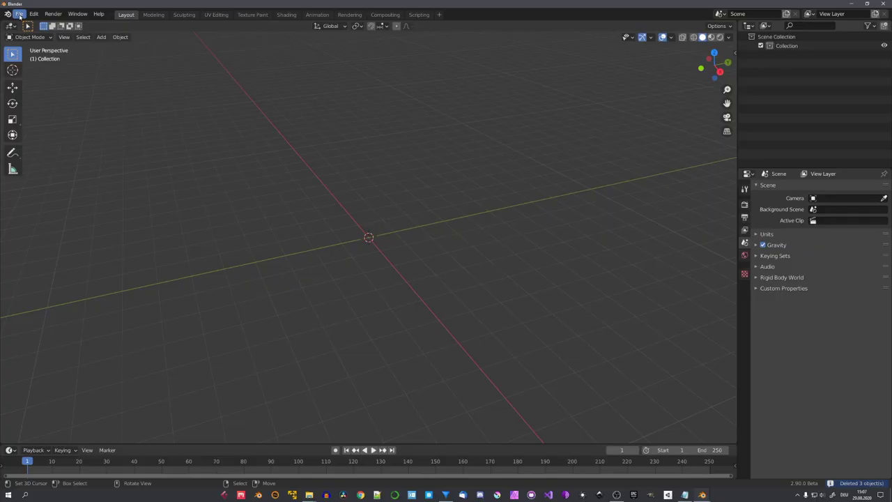
left_click(19, 14)
mouse_move(63, 136)
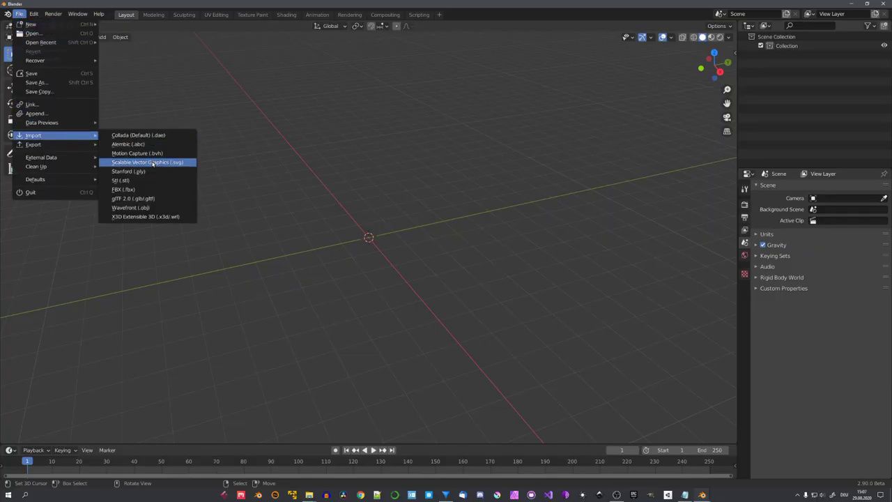
left_click(153, 162)
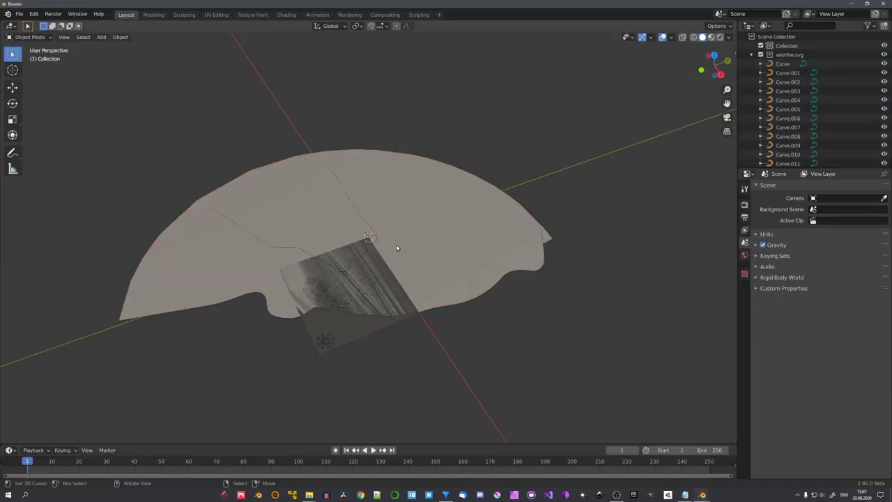
- Delete the large filled land curve that covers the imported map
left_click(516, 223)
key("x")
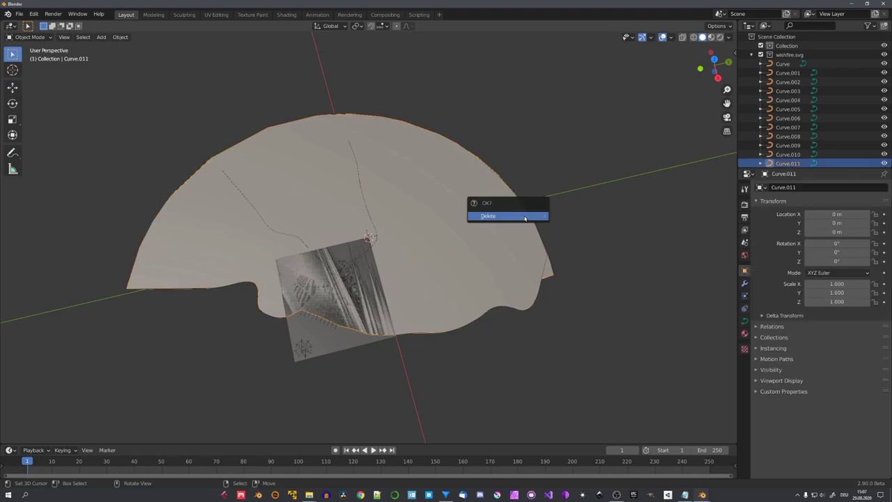
left_click(525, 218)
- Delete the coastline outline and road curves around the town and select the leftover lines above it
middle_click_drag(450, 255, 418, 251)
scroll(418, 251, "up", 4)
scroll(380, 239, "down", 1)
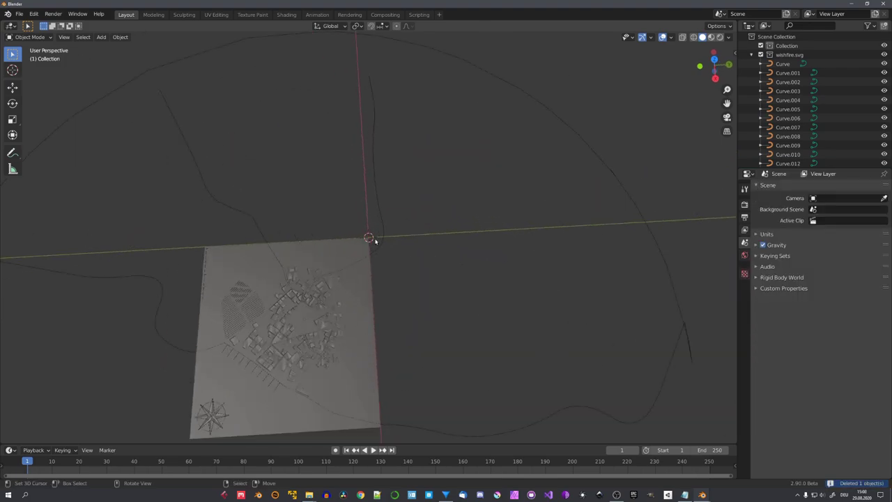
left_click_drag(420, 206, 593, 436)
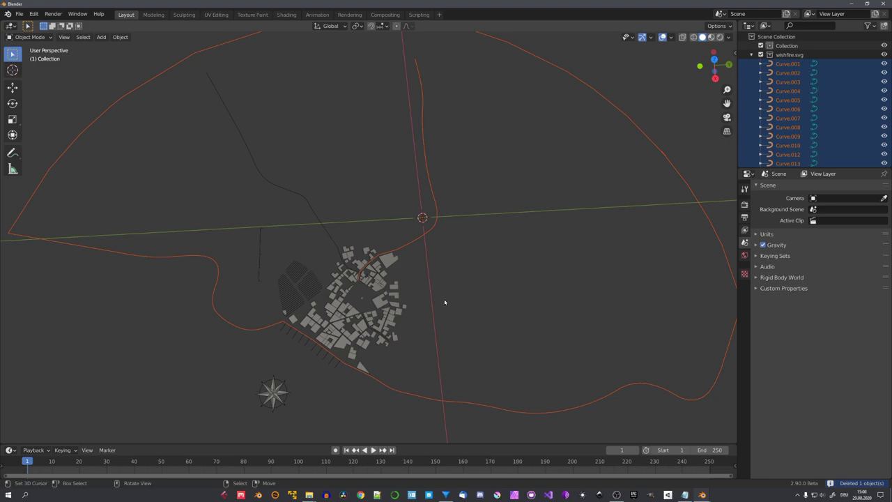
key("x")
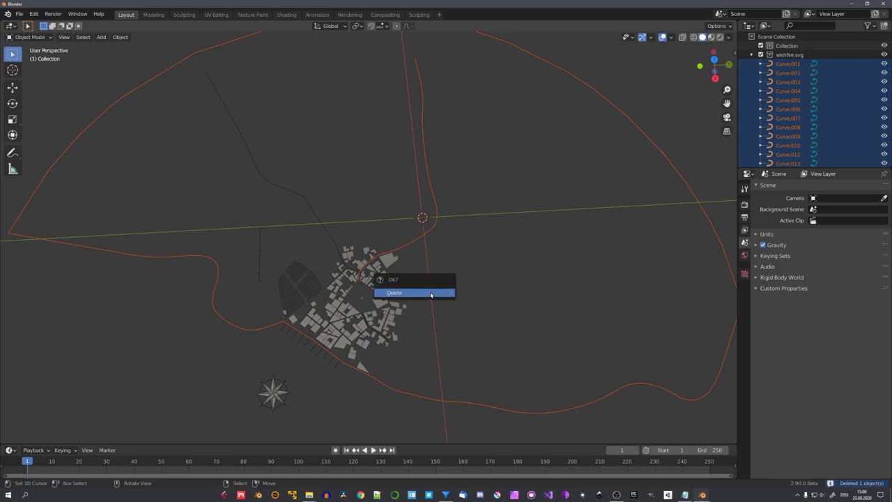
left_click(411, 292)
left_click_drag(193, 199, 391, 242)
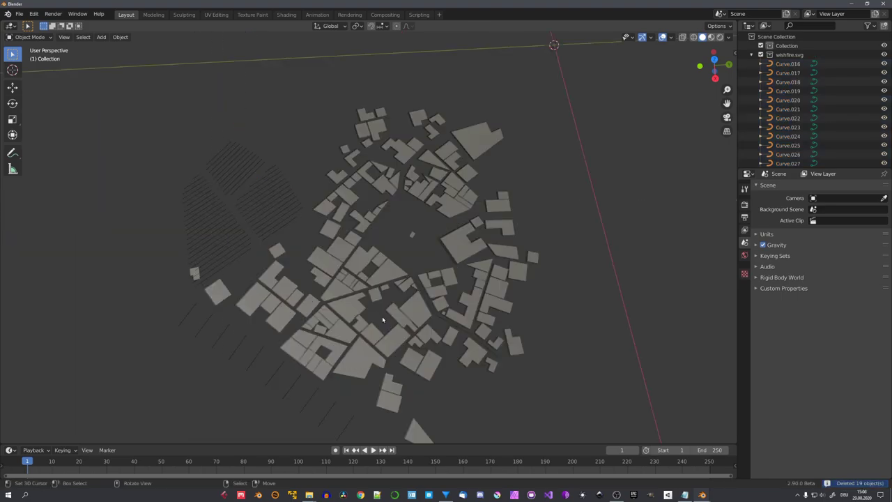
- Select the small rectangular building outline beside the narrow pointed house in top view
key("KP_7")
scroll(403, 262, "up", 10)
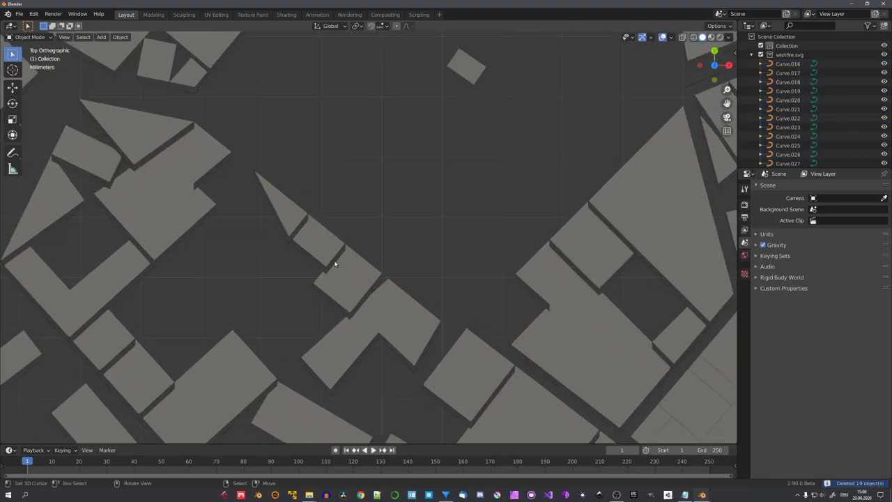
left_click(366, 233)
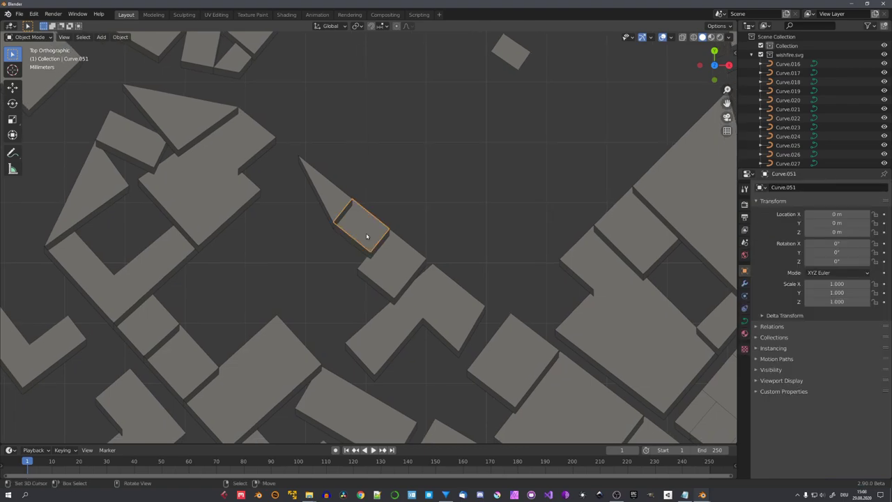
scroll(368, 241, "up", 4)
left_click(374, 274)
key("g")
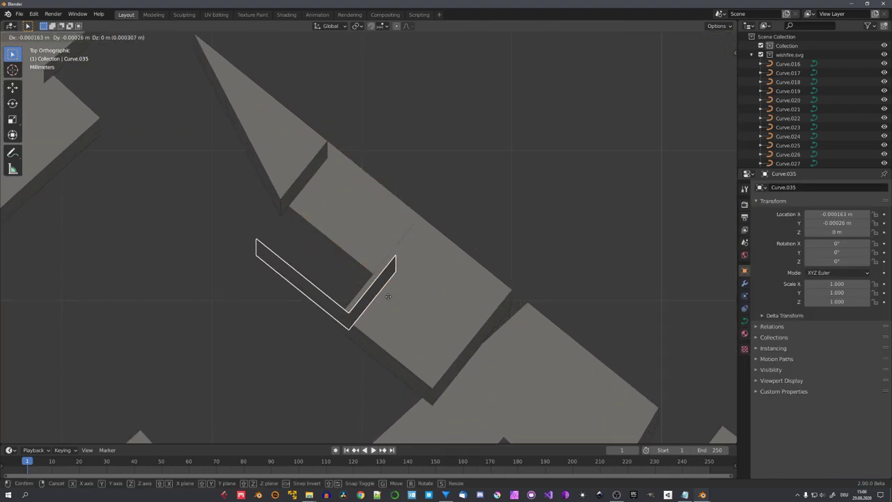
right_click(409, 279)
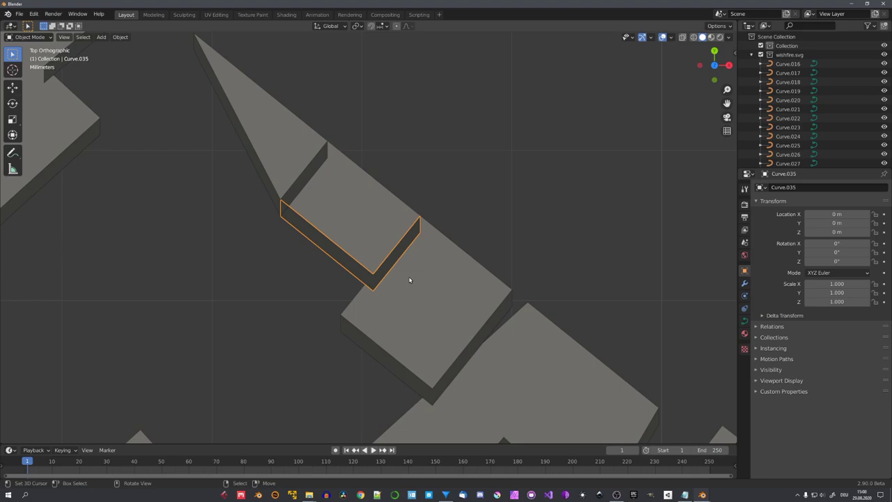
scroll(409, 279, "down", 8)
key("ctrl+z")
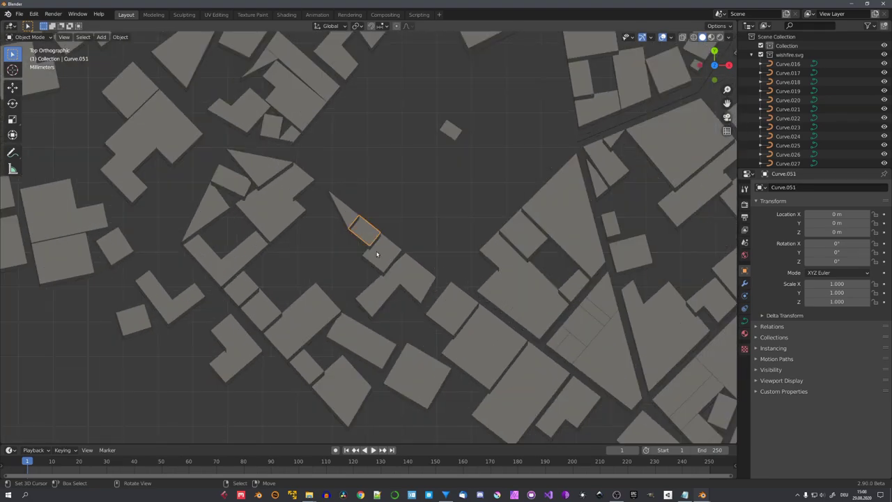
scroll(390, 244, "up", 5)
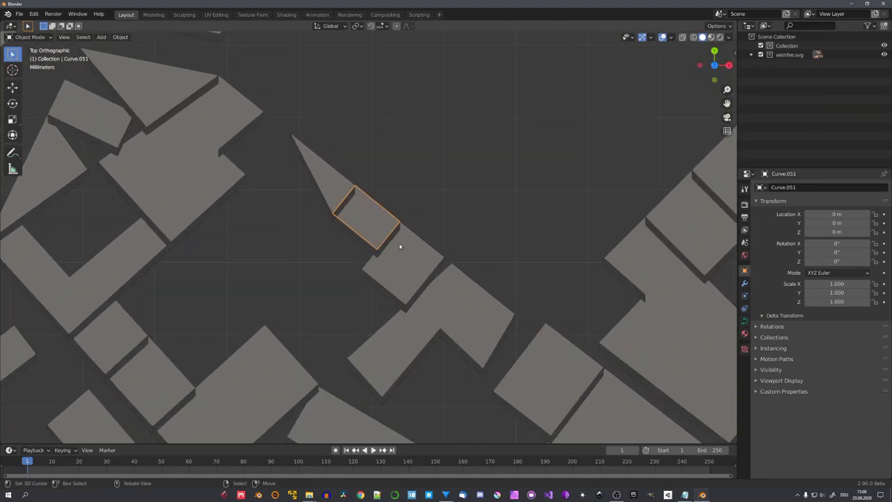
scroll(400, 246, "up", 2)
key("g")
right_click(393, 207)
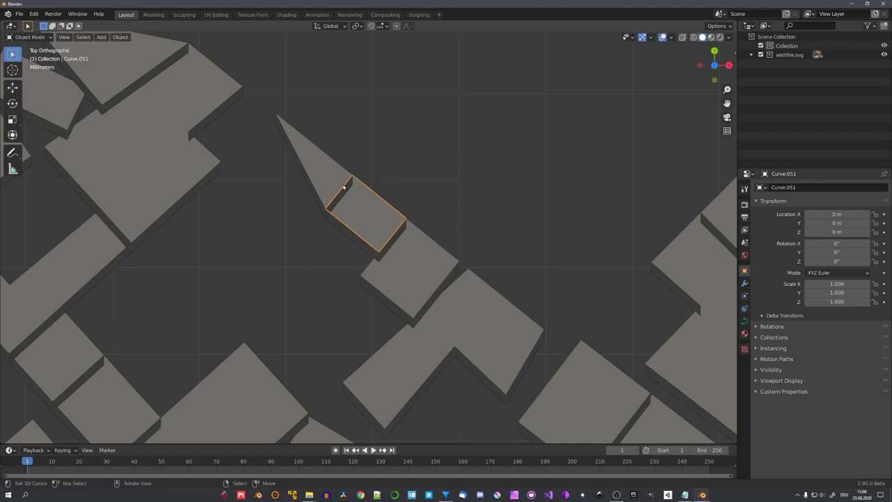
scroll(380, 212, "down", 6)
scroll(369, 205, "up", 5)
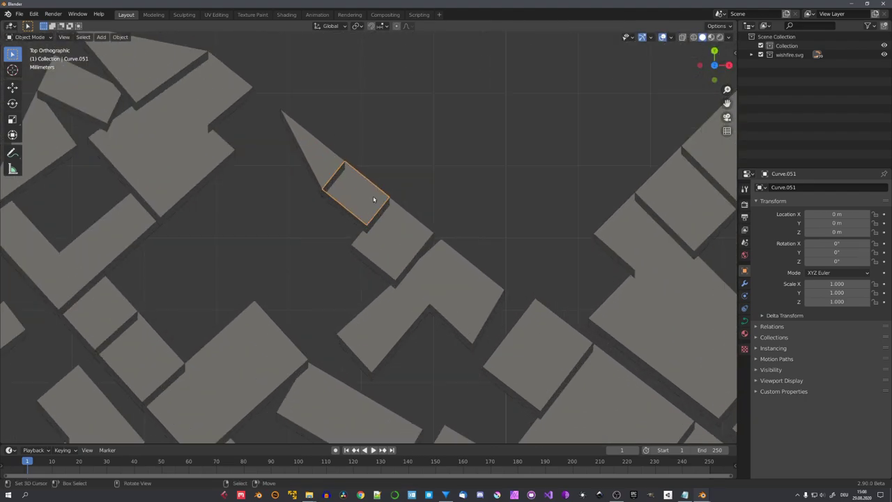
- Select all building curves that share a material with the selected rectangular outline
left_click(83, 38)
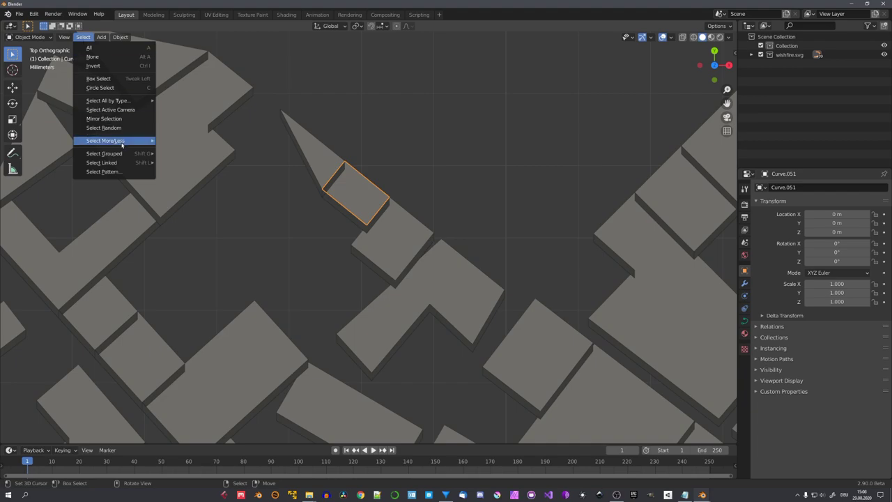
mouse_move(121, 164)
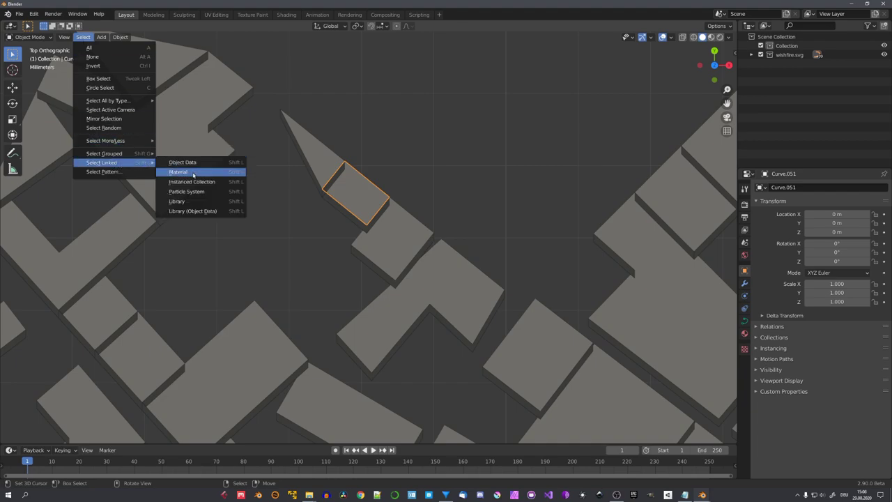
left_click(178, 171)
scroll(308, 199, "down", 6)
middle_click_drag(308, 199, 363, 203, "shift")
scroll(363, 203, "down", 5)
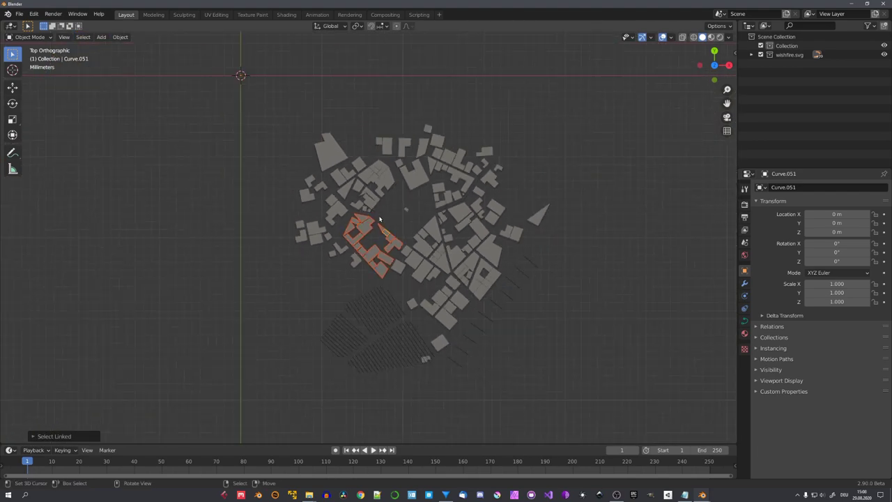
scroll(384, 221, "up", 7)
scroll(398, 226, "up", 2)
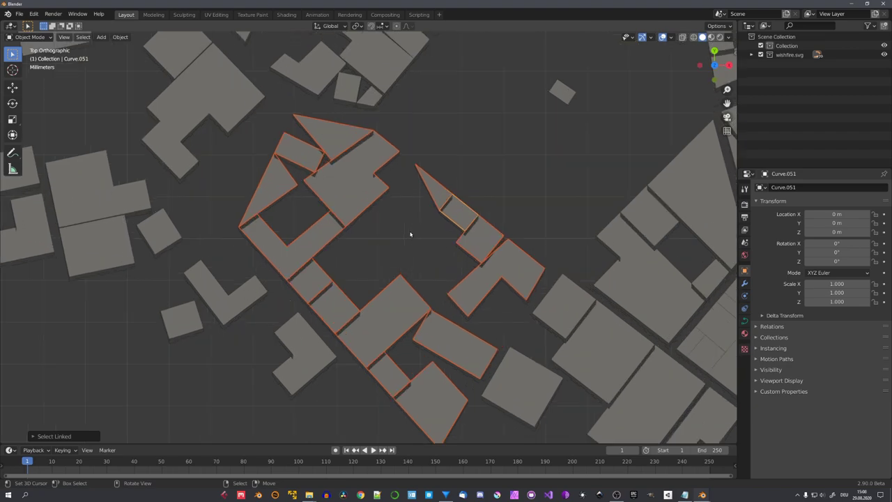
- Move the selected buildings to a new collection named Houses and exclude that collection from the view layer
key("m")
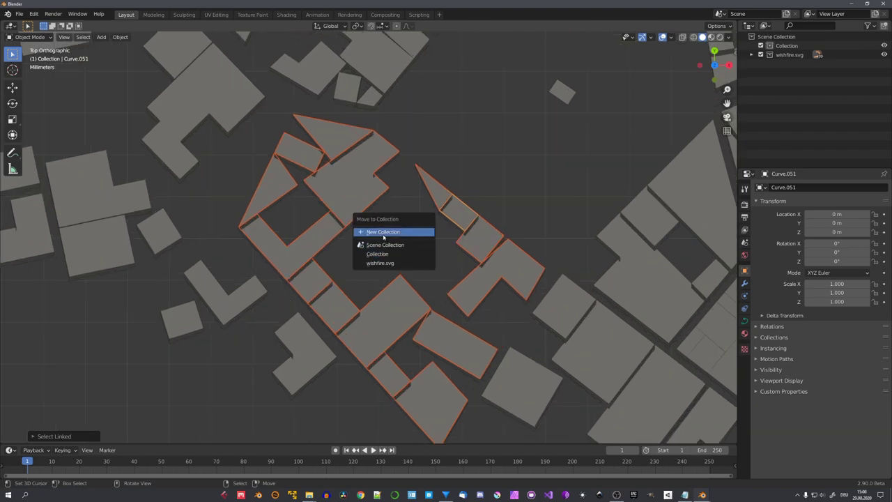
left_click(382, 231)
type("Houses")
key("Return")
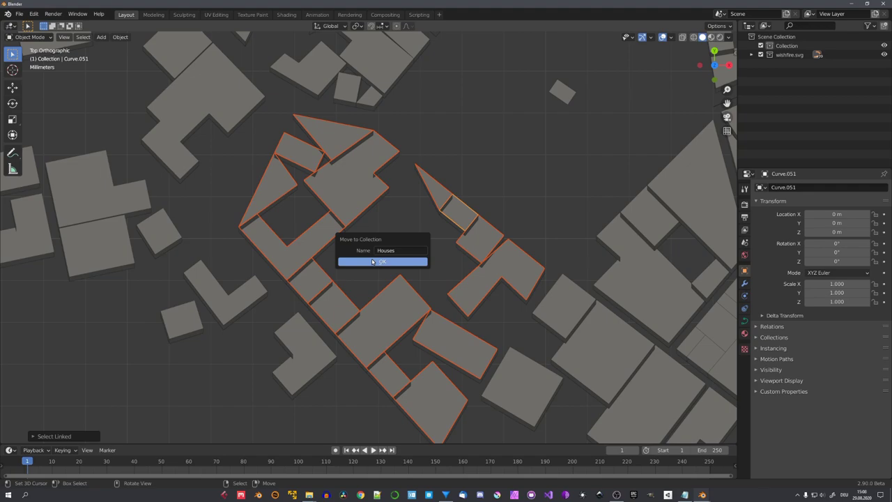
key("Return")
scroll(432, 184, "down", 3)
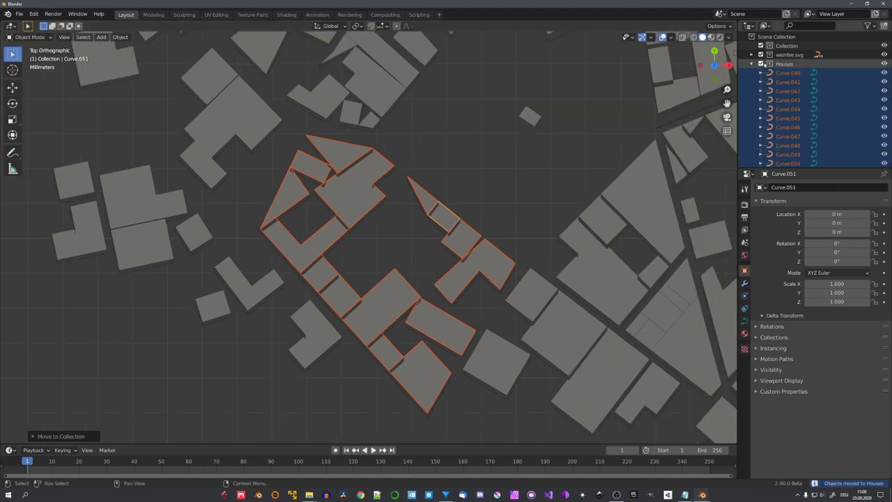
left_click(760, 63)
- Select the large L-shaped building west of the emptied block and add Select Linked by Material to Quick Favorites
scroll(278, 200, "left", 4, "ctrl")
left_click(255, 202)
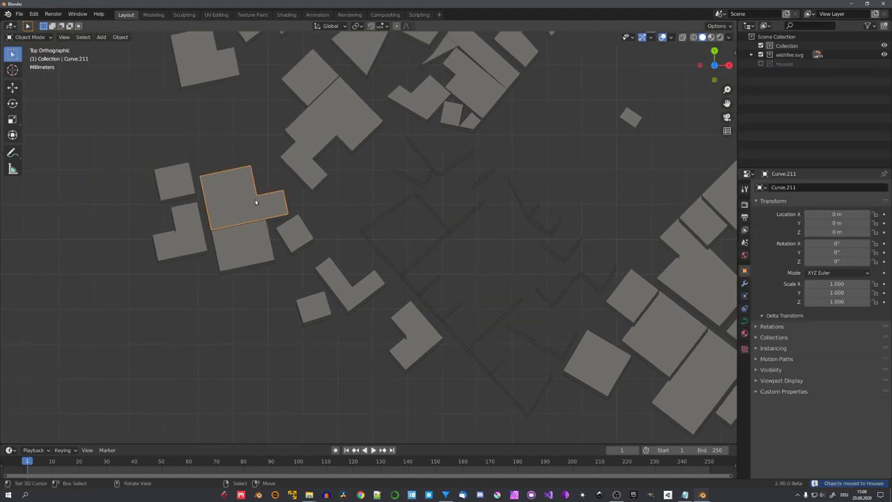
left_click(82, 37)
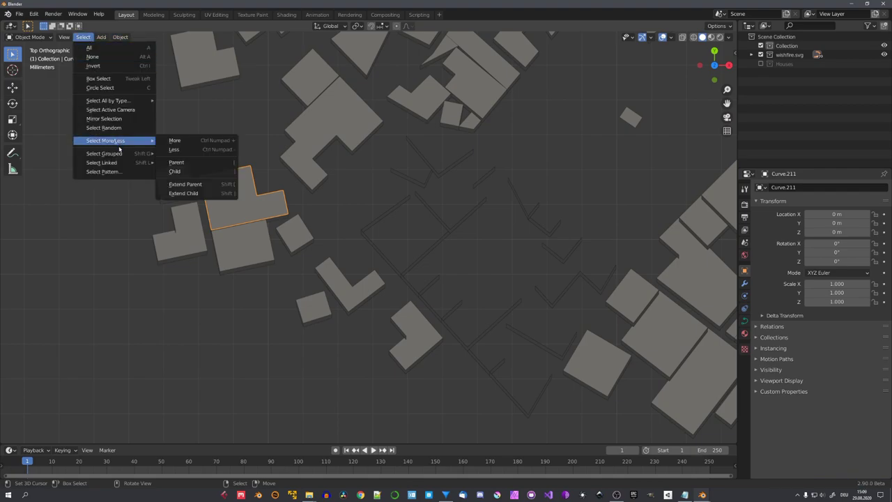
mouse_move(121, 163)
right_click(182, 171)
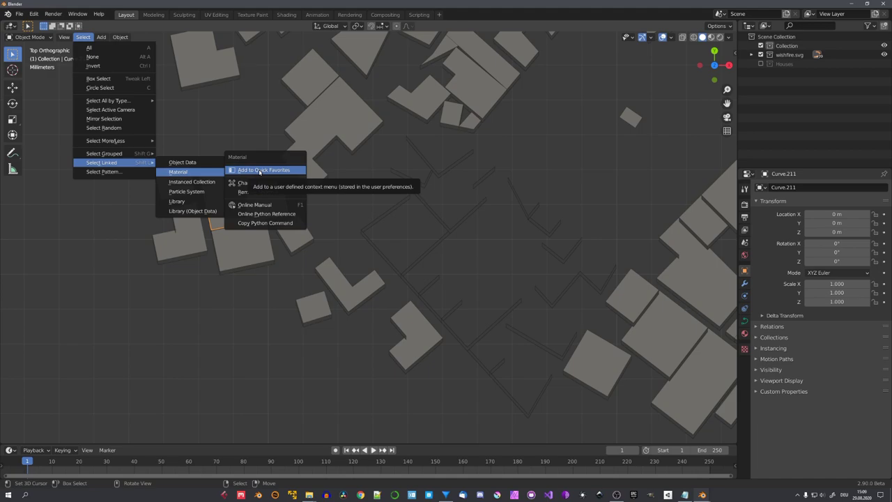
left_click(260, 171)
- Select every building linked by material to the large L-shaped one and move them into the Houses collection
key("q")
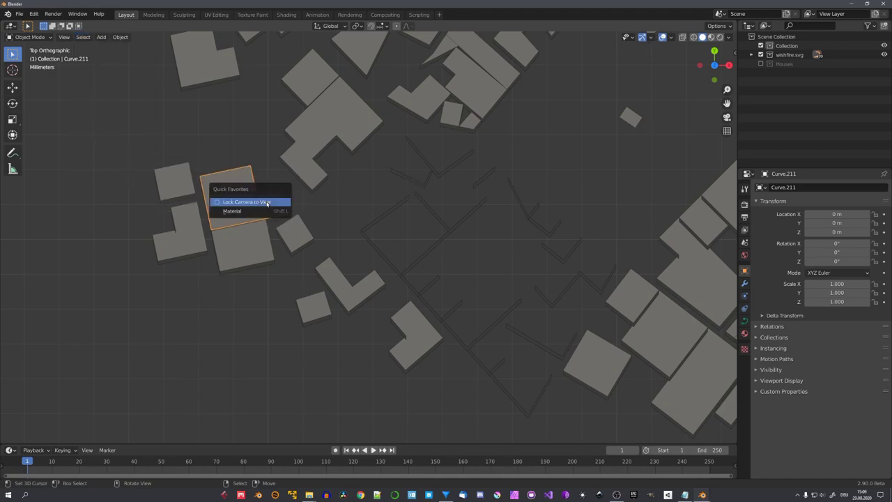
left_click(260, 201)
key("m")
left_click(225, 244)
- Select the small L-shaped building and its material-linked neighbours and move them into the Houses collection
right_click(327, 266)
key("q")
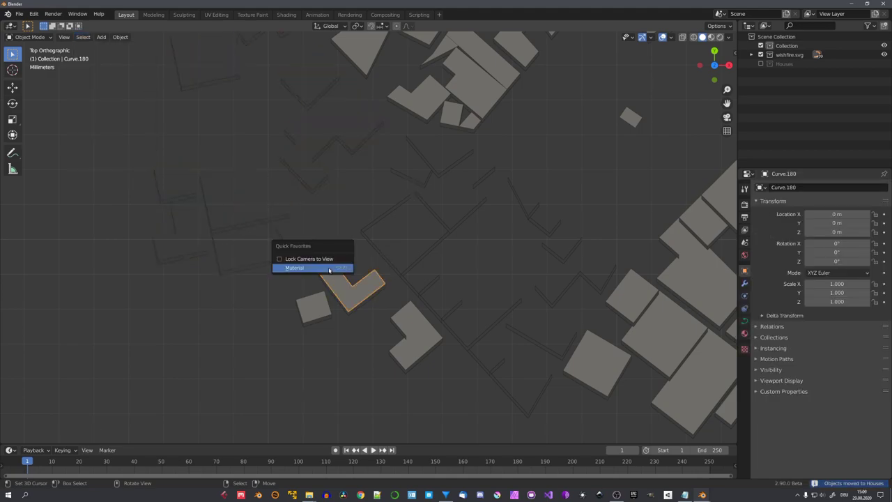
left_click(329, 268)
key("m")
left_click(330, 268)
- Delete all leftover shadow and field line curves outside the Houses collection
scroll(421, 259, "down", 8)
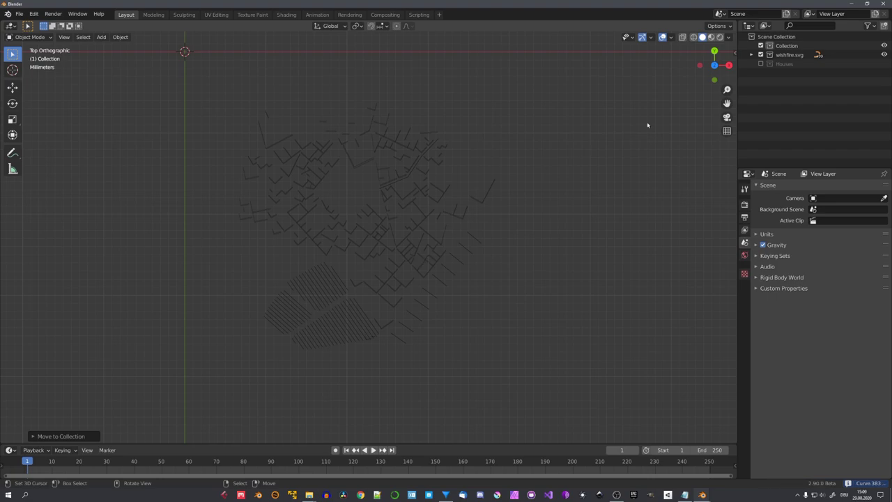
key("a")
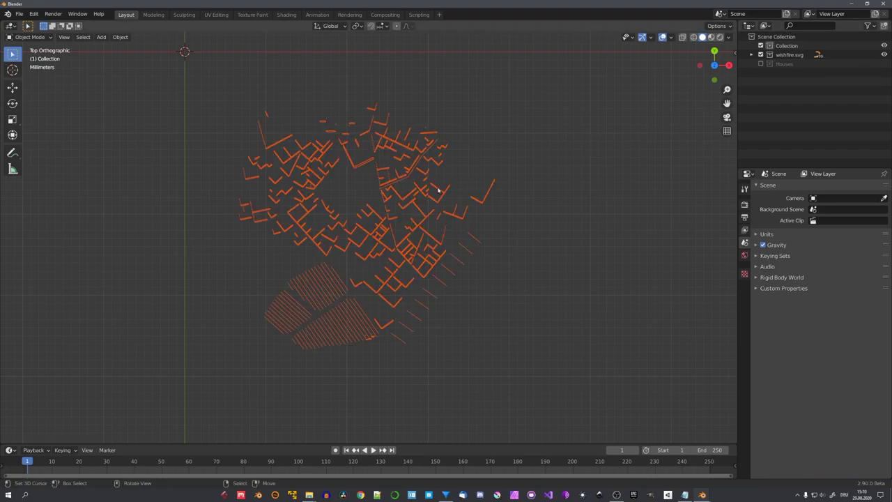
key("x")
left_click(439, 189)
- Delete the empty Collection and wishfire.svg collections and include the Houses collection in the view layer again
middle_click_drag(446, 193, 468, 204)
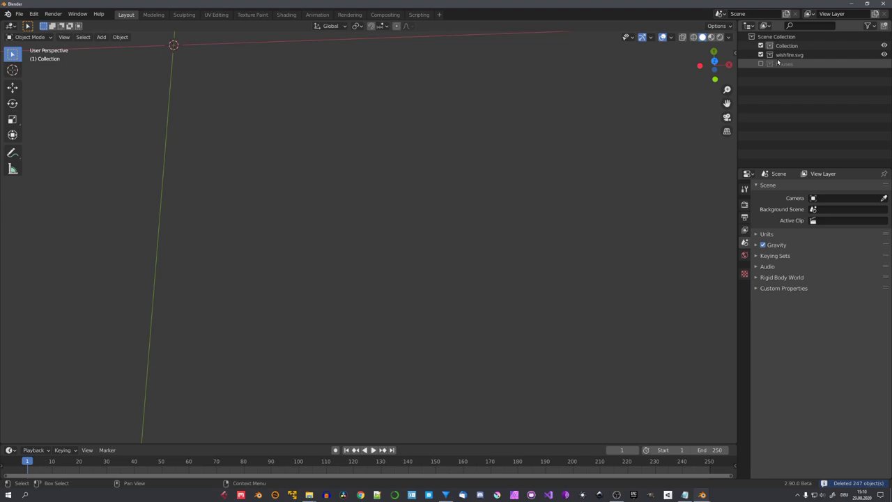
left_click(786, 46)
left_click(789, 55, "shift")
key("x")
left_click(760, 46)
- Select all houses and measure the town's width in top view
middle_click_drag(575, 140, 421, 248)
key("alt+a")
scroll(438, 162, "up", 5)
scroll(438, 162, "down", 3)
scroll(420, 229, "up", 4)
scroll(421, 249, "down", 10)
key("a")
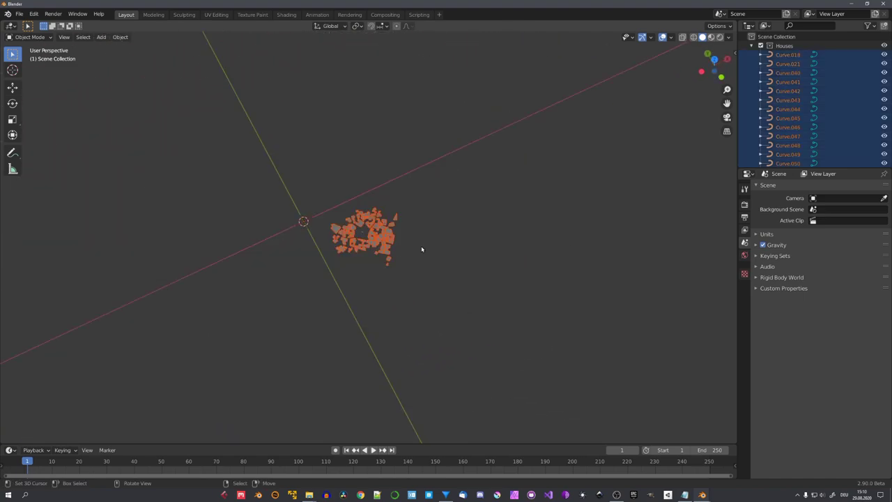
key("KP_7")
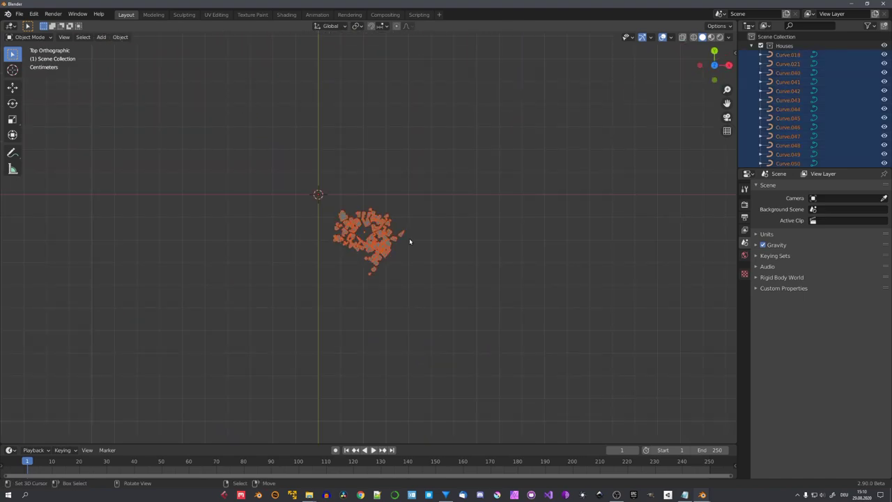
scroll(410, 241, "up", 7)
left_click(13, 168)
left_click_drag(242, 230, 498, 227)
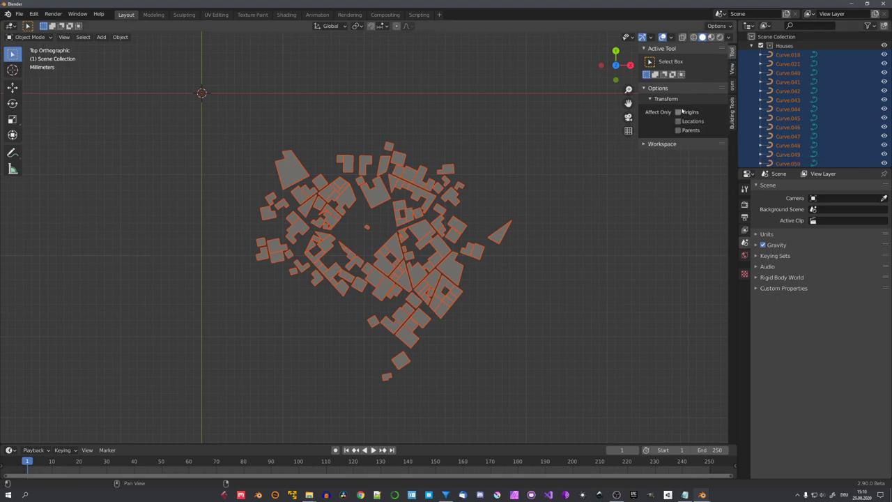
- Move only the origins of all selected houses to the centre of the town
left_click(681, 111)
left_click(12, 88)
left_click_drag(306, 149, 392, 219)
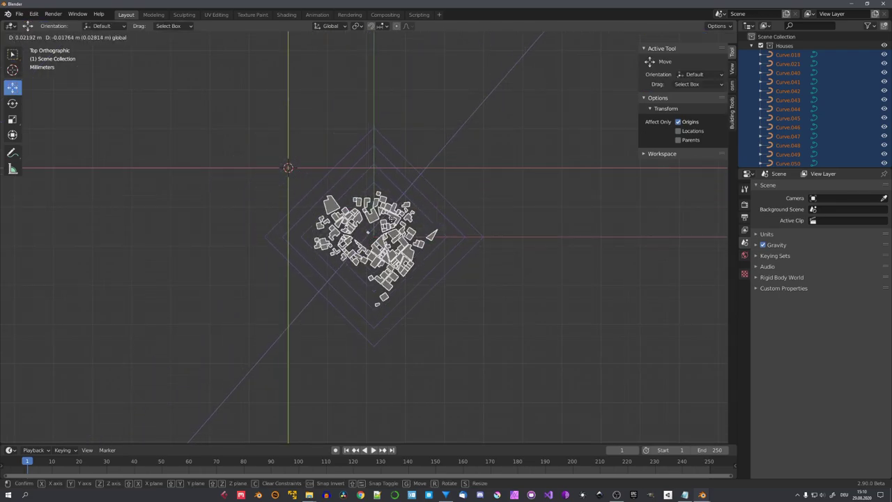
left_click(683, 124)
key("n")
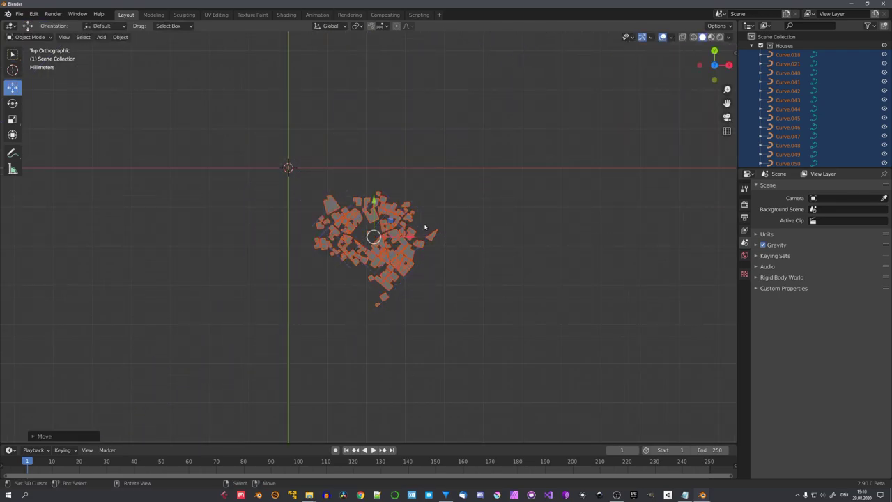
- Clear the location of all houses so the town is centred on the world origin
key("alt+g")
scroll(301, 177, "up", 5)
middle_click_drag(197, 106, 371, 219, "shift")
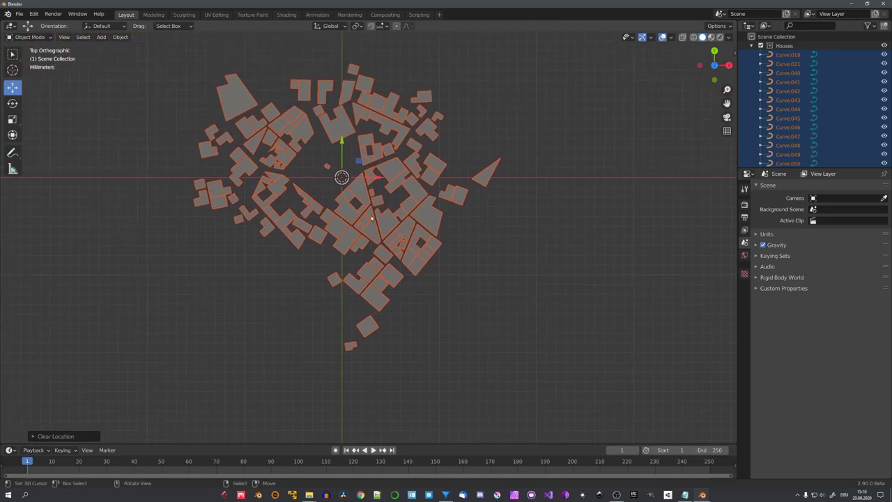
- Scale all houses up together by a factor of about 1013
scroll(371, 218, "down", 6)
key("s")
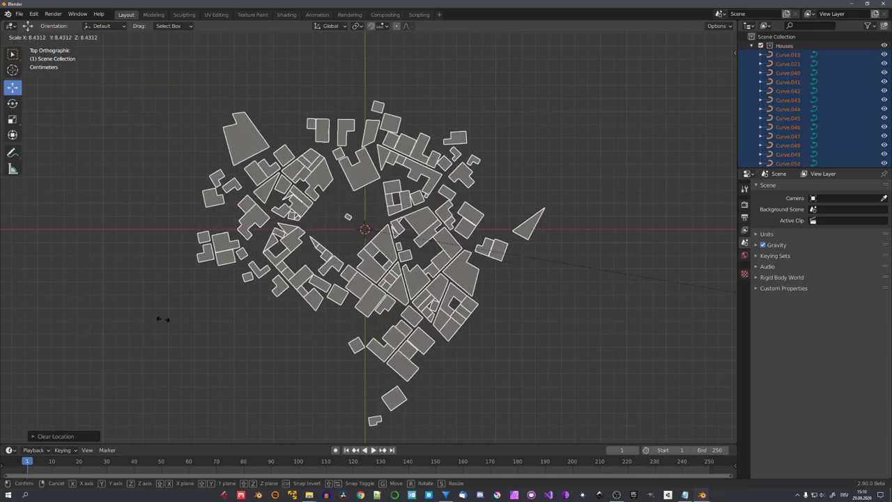
left_click(160, 317)
scroll(277, 301, "down", 10)
key("s")
left_click(192, 251)
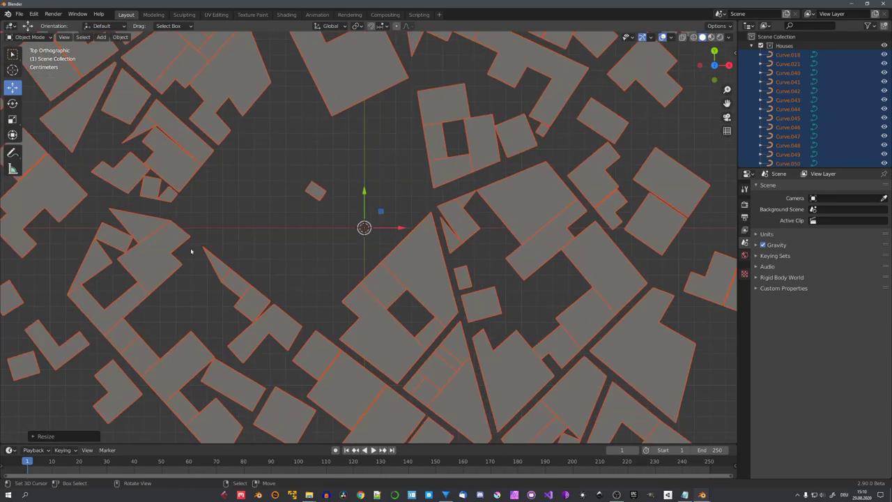
- Switch back to the Select Box tool, deselect everything and select the wedge-shaped building near the origin
scroll(25, 188, "up", 2)
left_click(14, 55)
scroll(355, 249, "down", 4)
middle_click_drag(397, 275, 374, 292)
key("alt+a")
right_click(366, 225)
key("a")
middle_click_drag(374, 293, 366, 239, "shift")
right_click(381, 225)
scroll(367, 239, "up", 4)
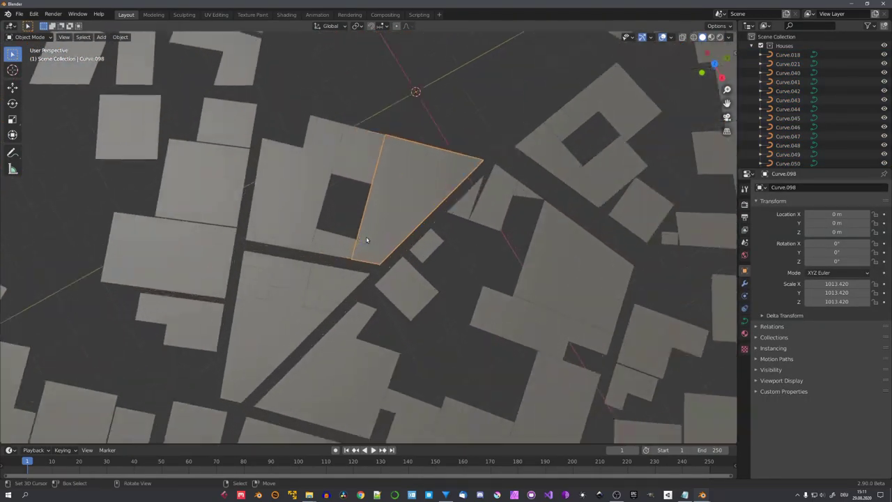
mouse_move(420, 223)
middle_mouse_down("shift")
mouse_move(378, 257)
mouse_move(434, 247)
mouse_move(421, 218)
middle_mouse_up("shift")
- Select all house curves and convert them to meshes
scroll(378, 257, "down", 7)
key("a")
key("F3")
type("conv")
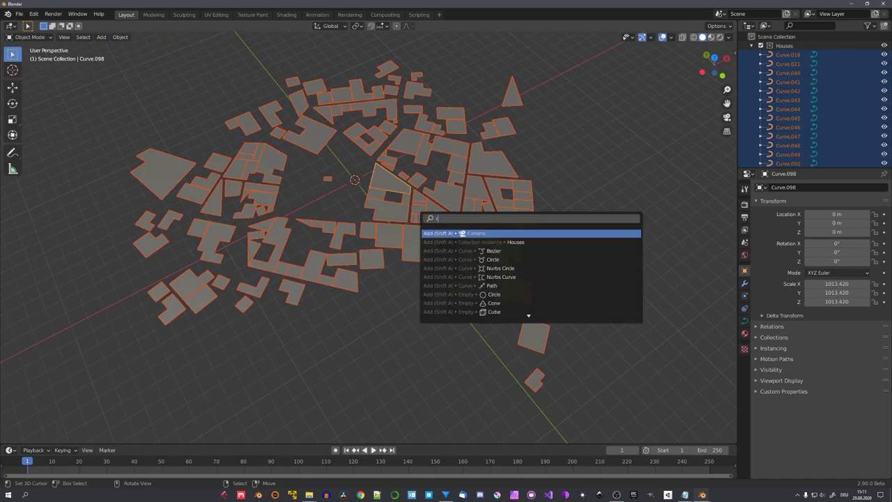
key("Down")
key("Down")
key("Down")
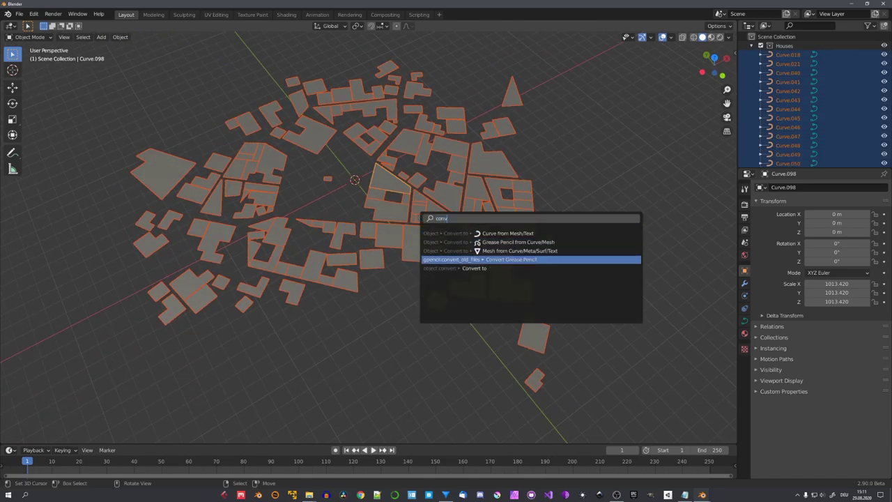
key("Up")
key("Return")
- Enter Edit Mode for all houses and apply Limited Dissolve to merge the triangulated faces
middle_click_drag(421, 218, 382, 241)
key("Tab")
scroll(390, 237, "up", 6)
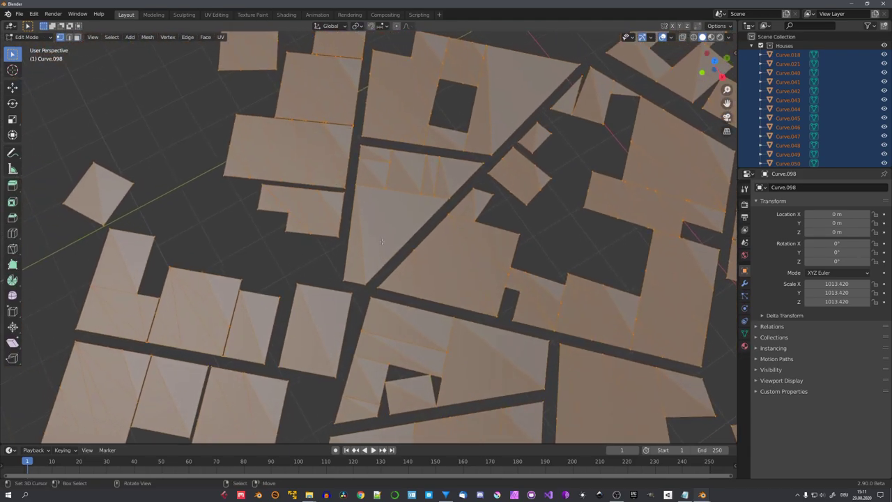
right_click(382, 241)
left_click(382, 242)
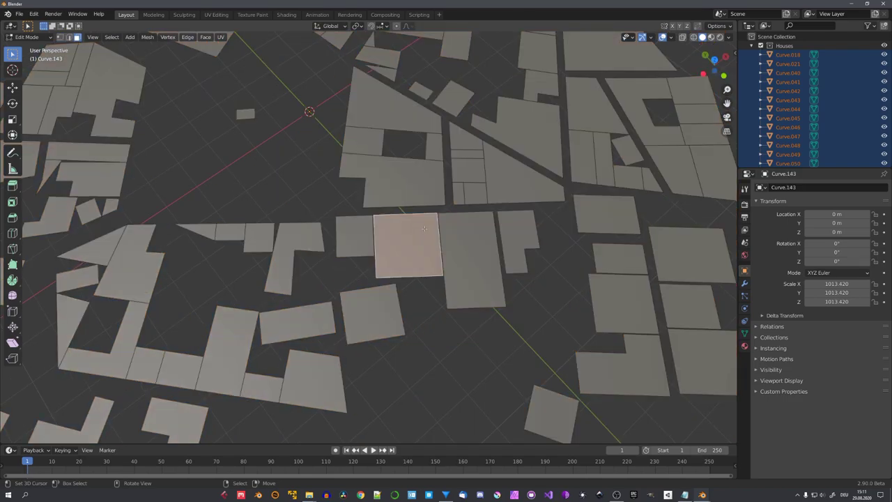
- Return to Object Mode and apply Rotation & Scale to all houses
mouse_move(424, 229)
middle_mouse_down()
mouse_move(411, 239)
mouse_move(424, 219)
mouse_move(418, 244)
mouse_move(414, 230)
middle_mouse_up()
key("Tab")
key("ctrl+a")
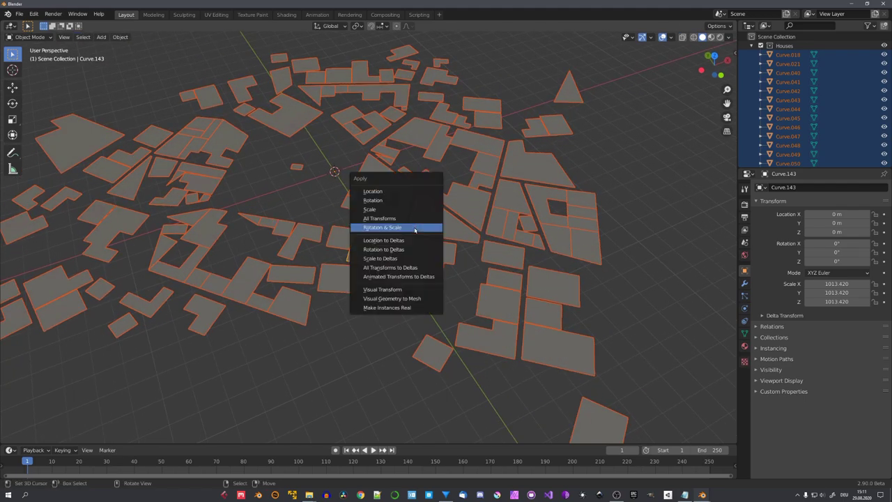
left_click(414, 228)
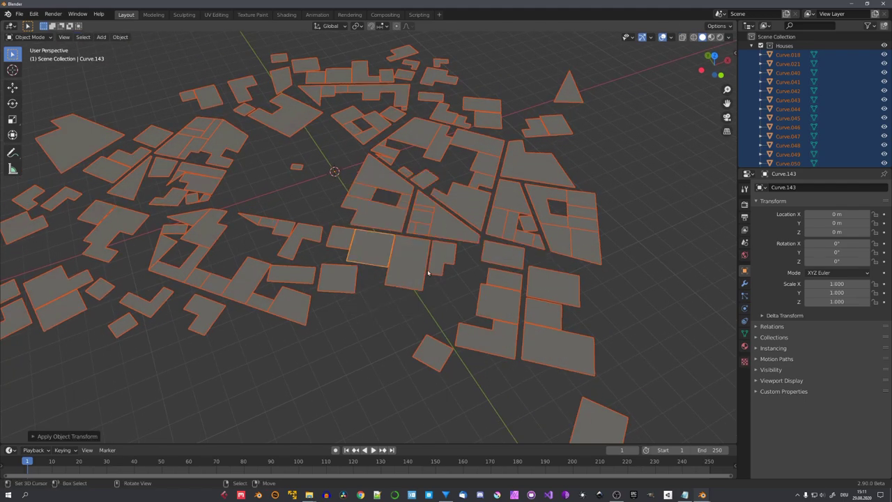
- Deselect all houses and open the Scripting workspace
scroll(419, 258, "down", 4)
key("alt+a")
mouse_move(400, 227)
middle_mouse_down()
mouse_move(363, 236)
mouse_move(395, 233)
middle_mouse_up()
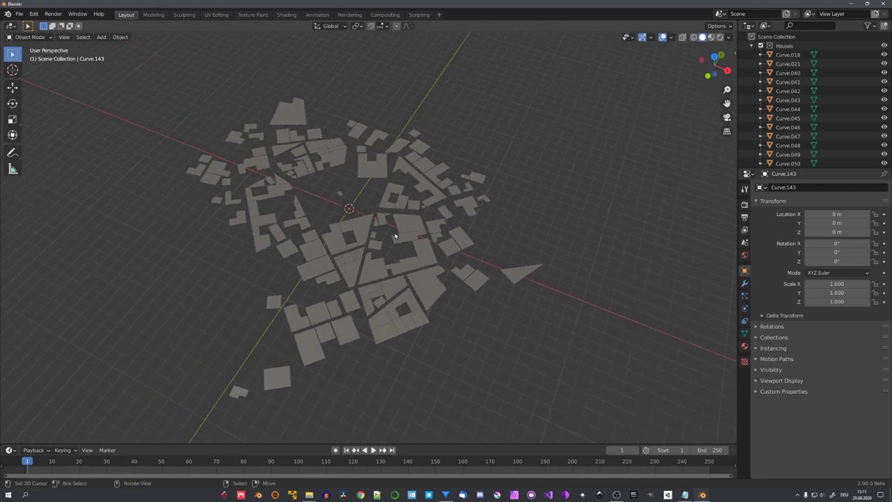
middle_click_drag(388, 192, 416, 174)
left_click(419, 14)
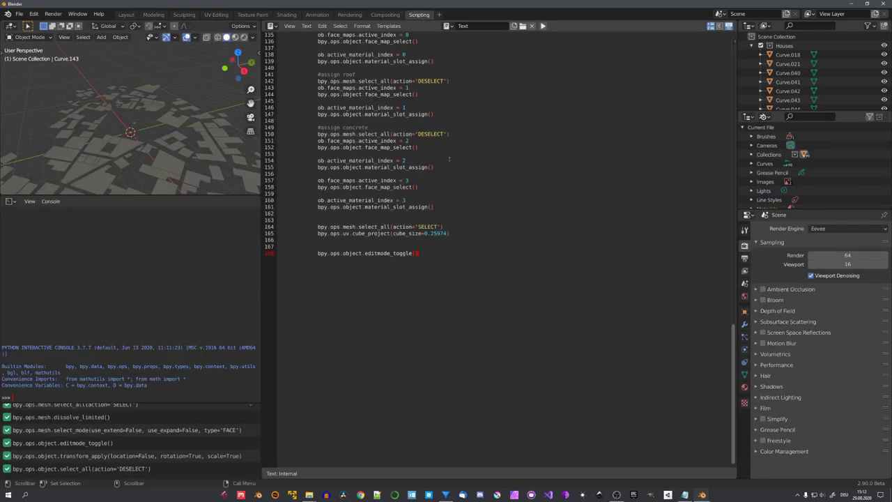
- Box-select one compact block of houses, make one of them active and run the building generation script
scroll(449, 160, "up", 10)
middle_click_drag(140, 125, 172, 115)
key("a")
key("alt+a")
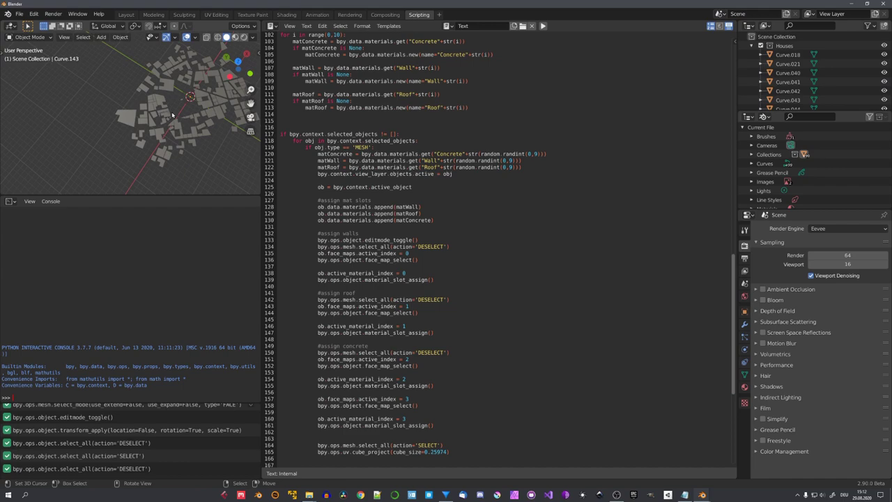
scroll(173, 115, "up", 5)
key("b")
left_click_drag(159, 164, 113, 120)
middle_click_drag(116, 169, 137, 145)
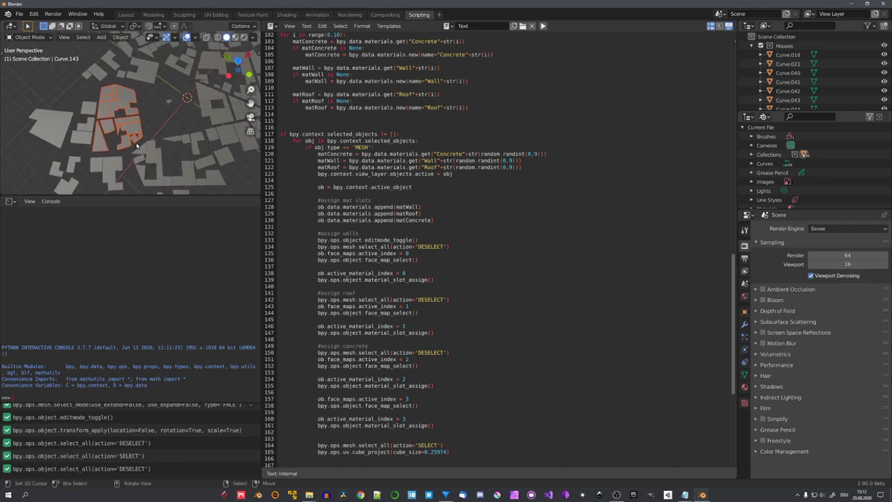
right_click(131, 129, "shift")
left_click(543, 27)
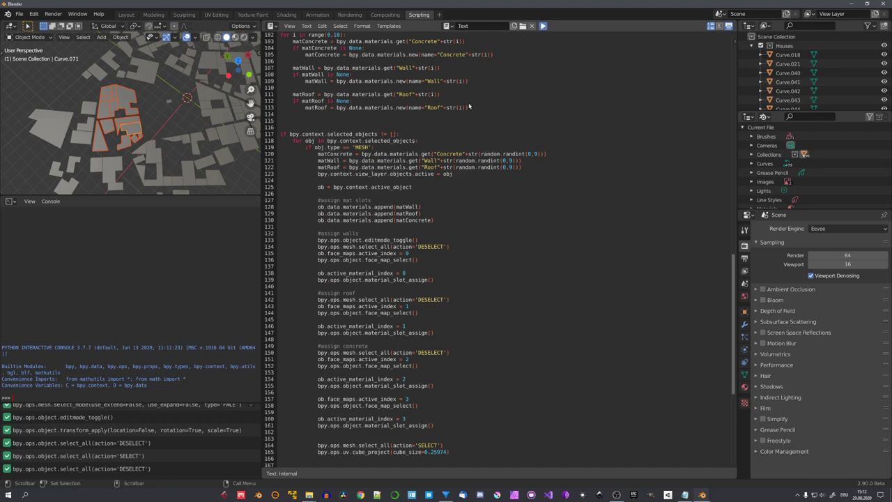
- Deselect the generated buildings and set maxAmountFloor to 5 in the script's variable section
mouse_move(223, 149)
middle_mouse_down()
mouse_move(213, 118)
mouse_move(183, 137)
mouse_move(211, 136)
middle_mouse_up()
scroll(209, 122, "down", 3)
key("alt+a")
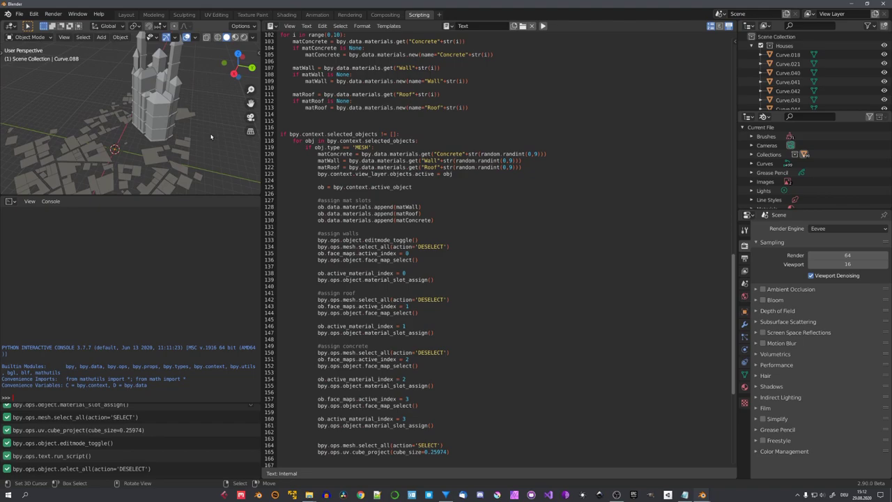
scroll(356, 154, "up", 20)
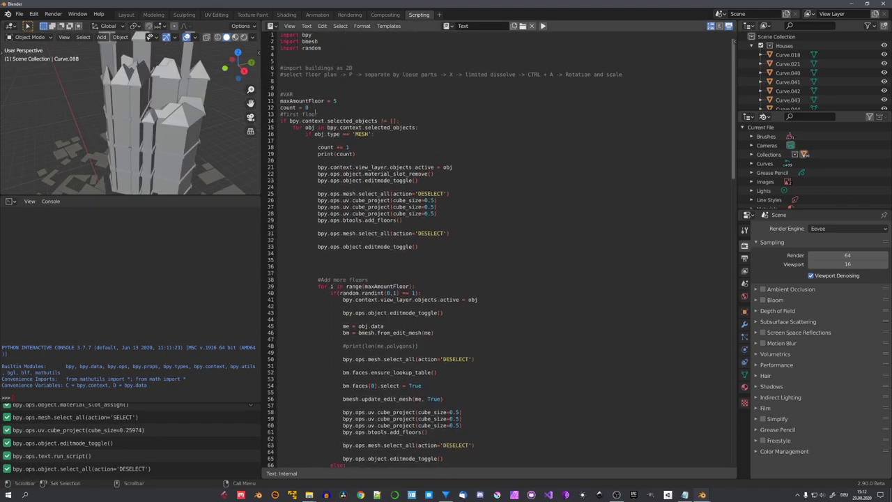
scroll(315, 111, "up", 3, "ctrl")
scroll(190, 136, "down", 3)
middle_click_drag(190, 136, 184, 137)
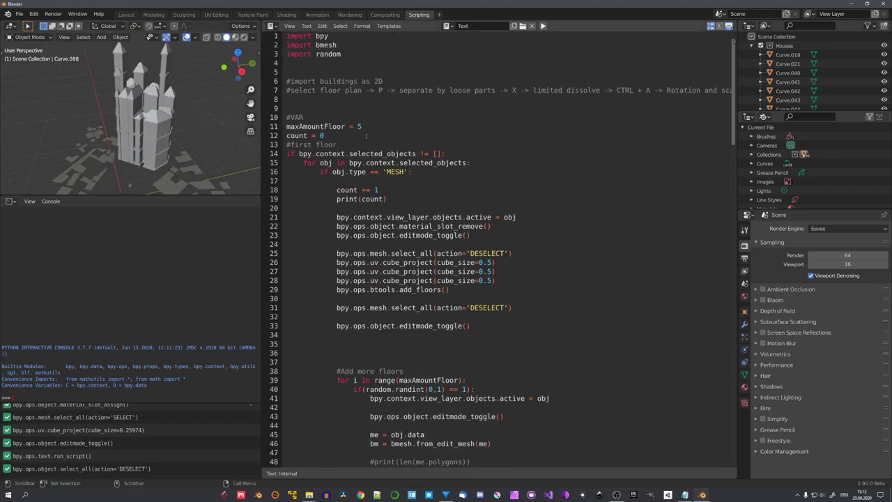
type("5")
middle_click_drag(172, 104, 170, 137)
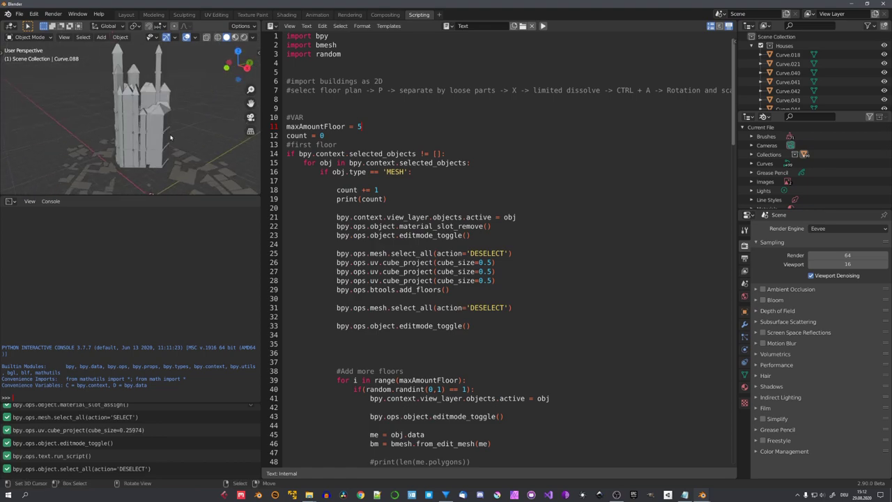
- Switch to the Layout workspace and select one of the generated towers for closer inspection
left_click(126, 14)
middle_click_drag(317, 193, 425, 192)
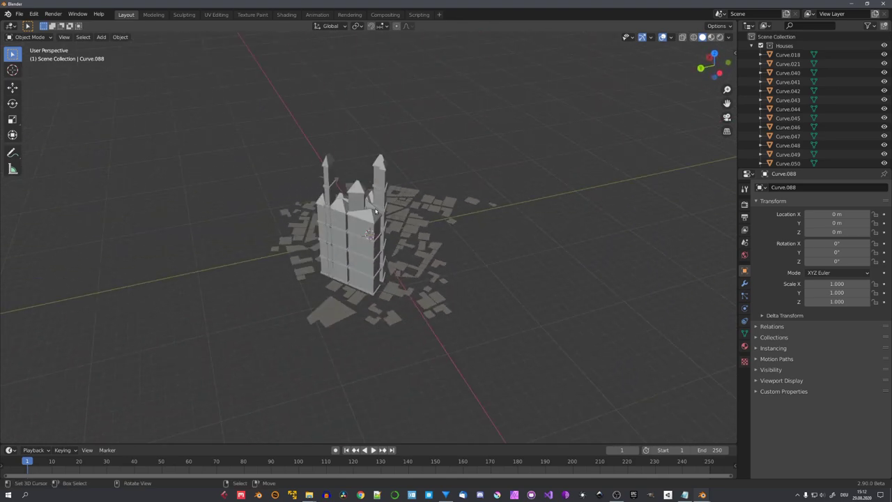
scroll(348, 217, "up", 6)
left_click(349, 217)
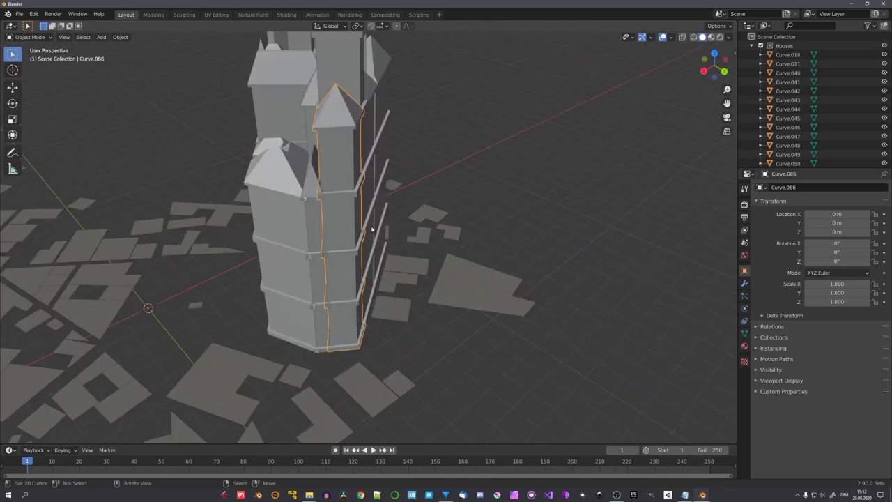
middle_click_drag(377, 223, 420, 240)
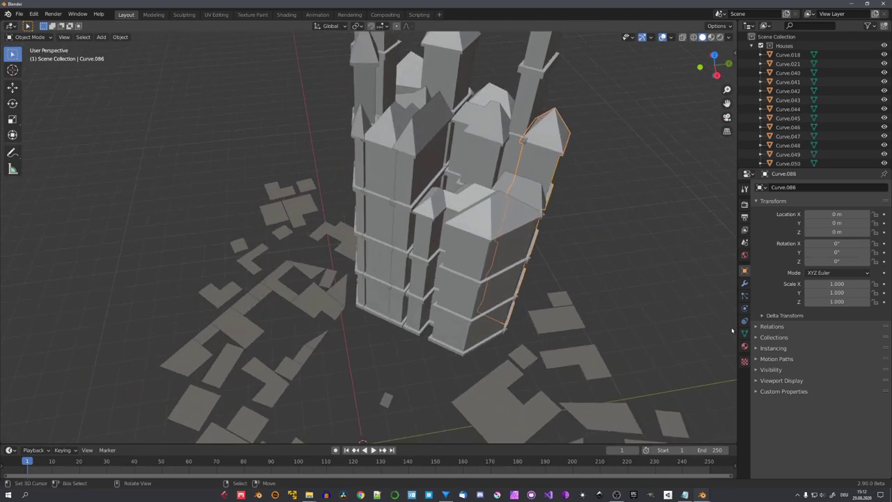
- Show the selected tower's material slots and examine its Concrete1, Roof4 and Wall5 materials
left_click(744, 346)
middle_click_drag(669, 327, 608, 314)
left_click_drag(736, 209, 690, 209)
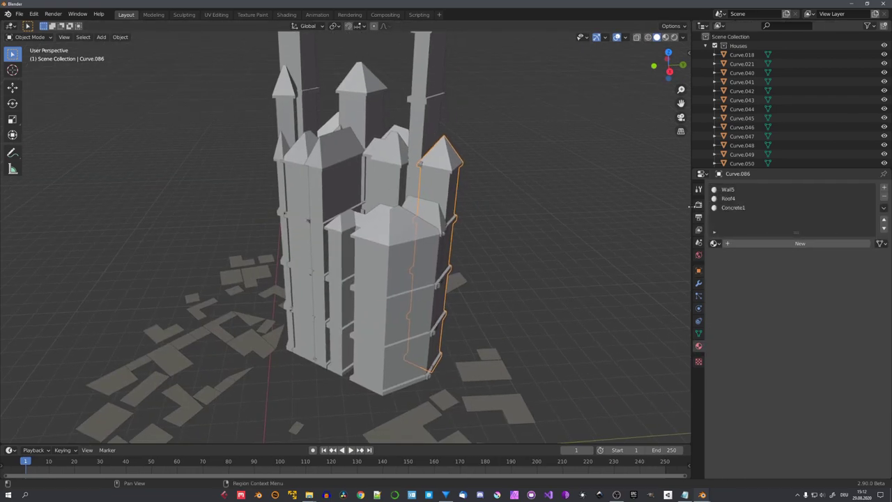
left_click(733, 207)
middle_click_drag(527, 248, 488, 240)
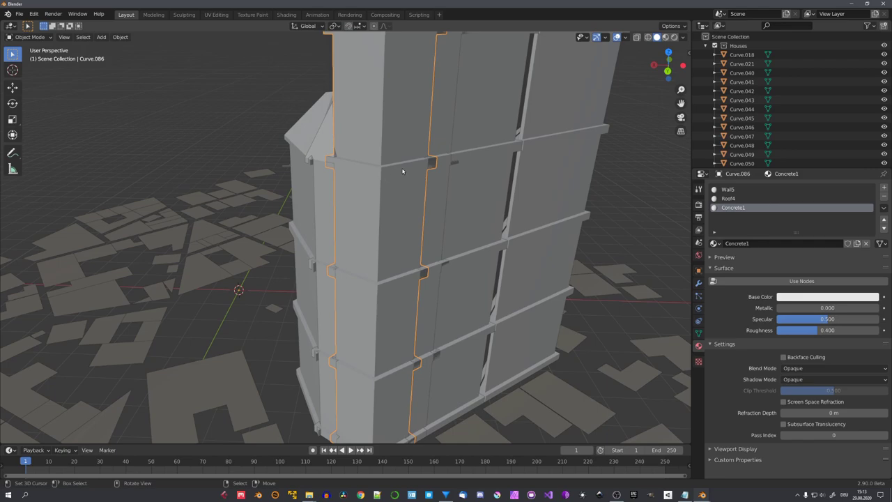
left_click(727, 198)
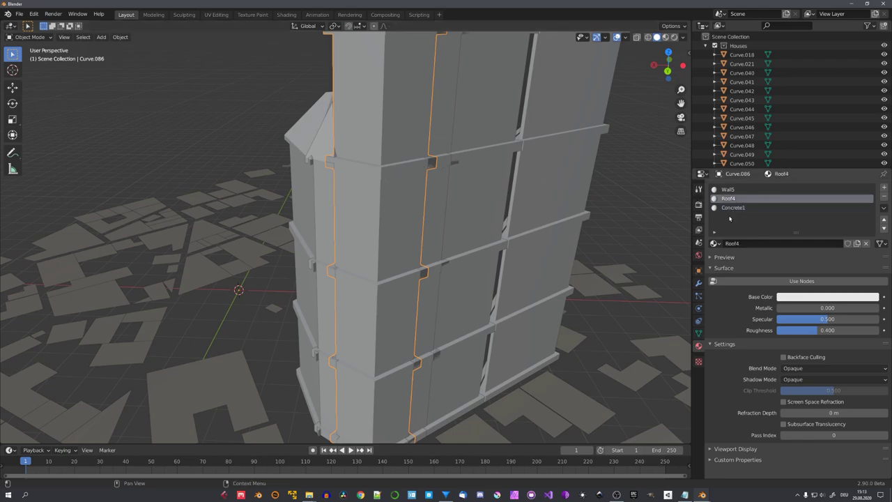
middle_click_drag(532, 189, 662, 197)
left_click(730, 190)
scroll(509, 209, "down", 5)
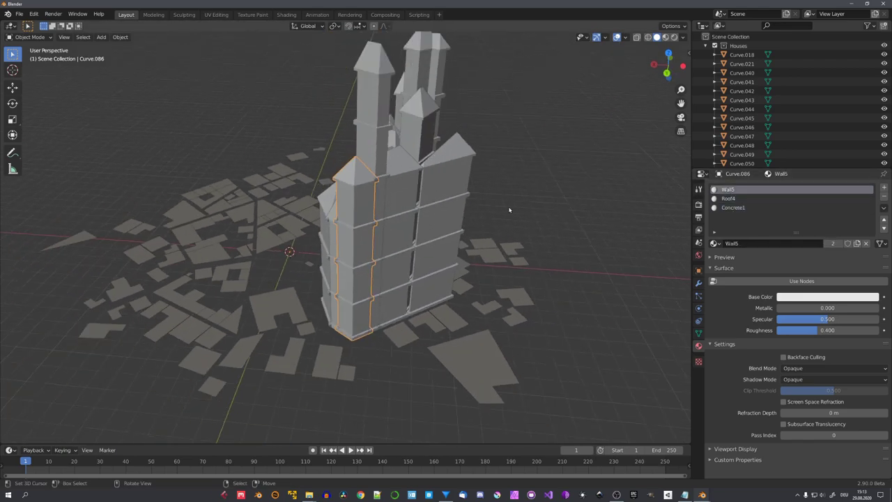
- Open a Shader Editor beside the viewport, enable nodes for the Roof4 material and deselect the tower
middle_click_drag(510, 209, 627, 207)
left_click_drag(691, 204, 655, 205)
left_click(692, 199)
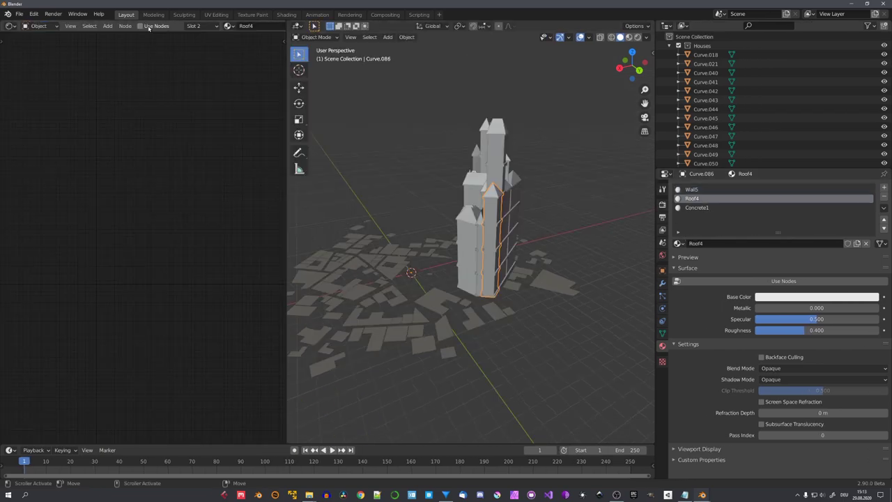
left_click(147, 25)
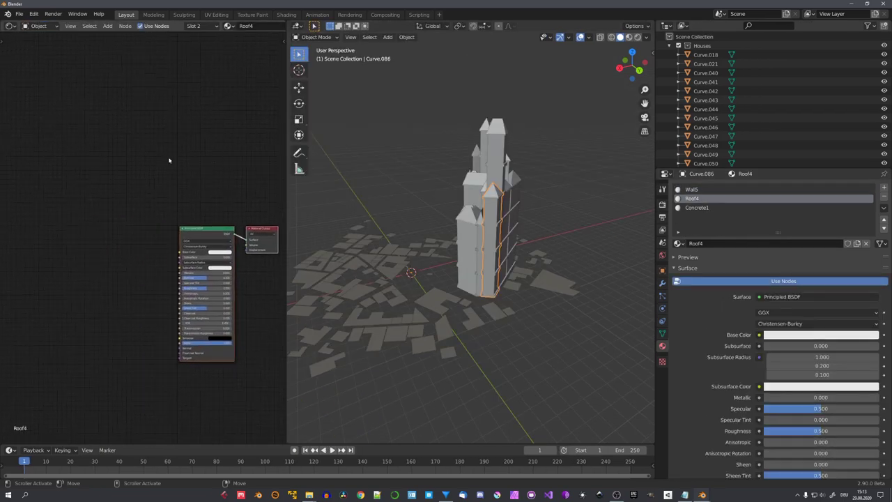
key("shift+a")
key("alt+a")
middle_click_drag(503, 218, 475, 207)
scroll(478, 221, "up", 5)
scroll(476, 207, "down", 5)
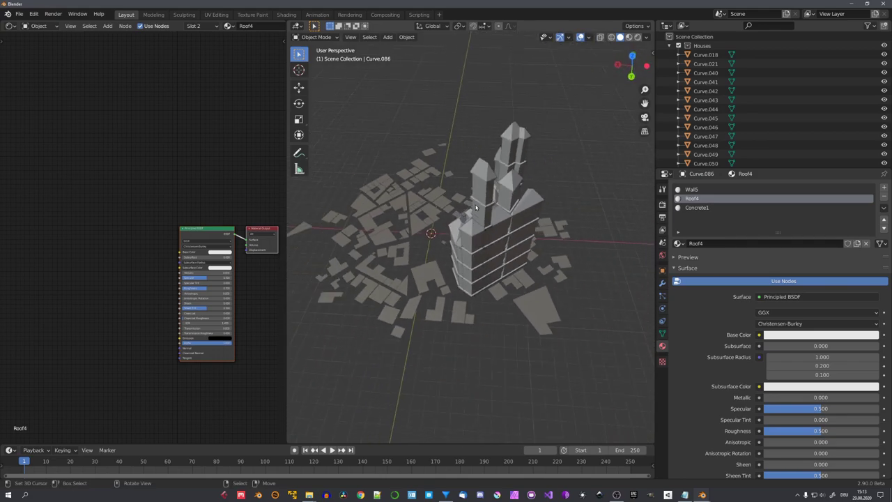
- Append all materials from MaterialsForAppend.blend into the scene
left_click(20, 14)
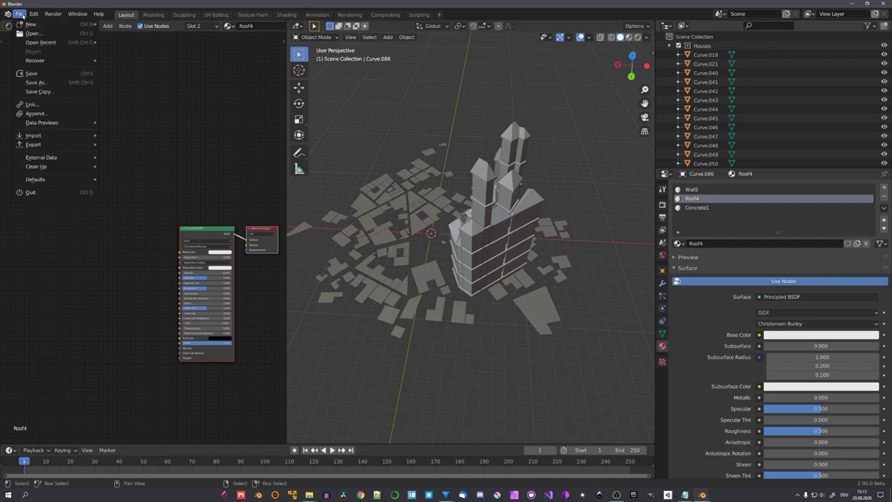
left_click(35, 24)
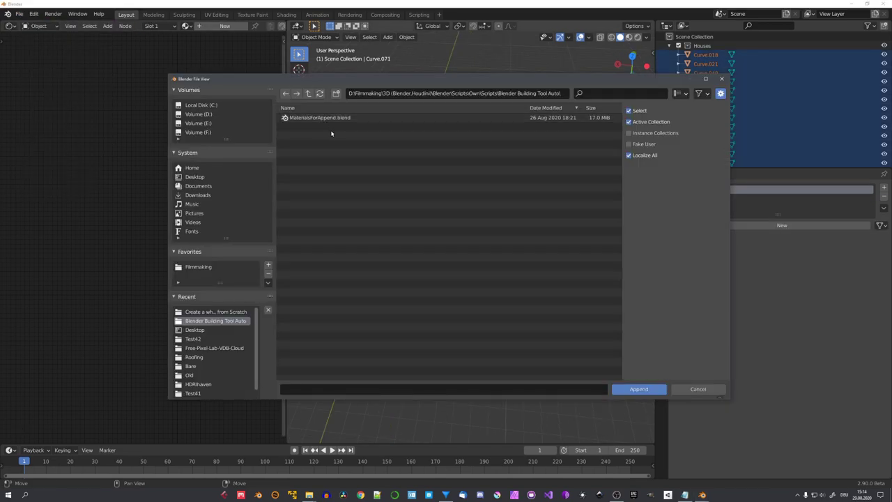
double_click(314, 120)
double_click(313, 153)
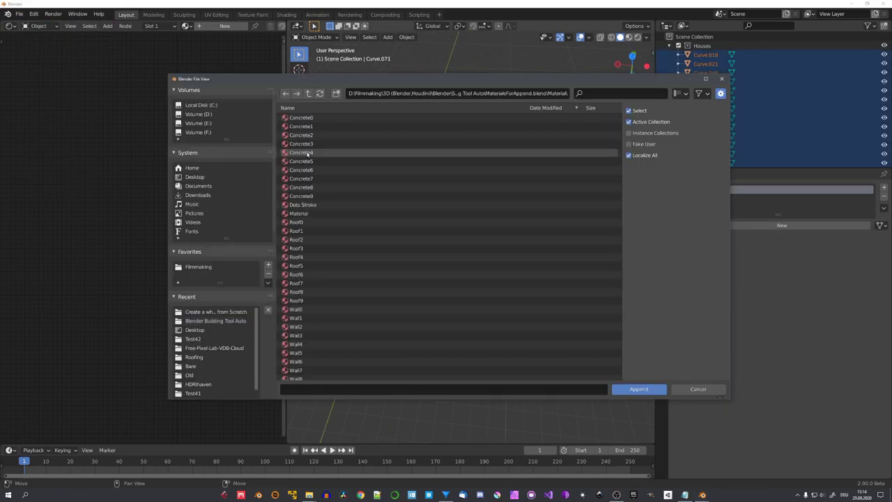
scroll(356, 170, "down", 2)
key("a")
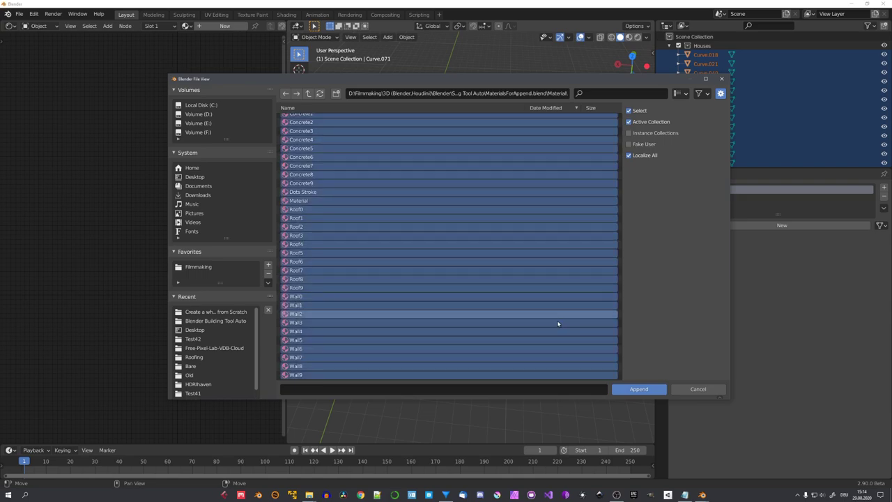
left_click(638, 388)
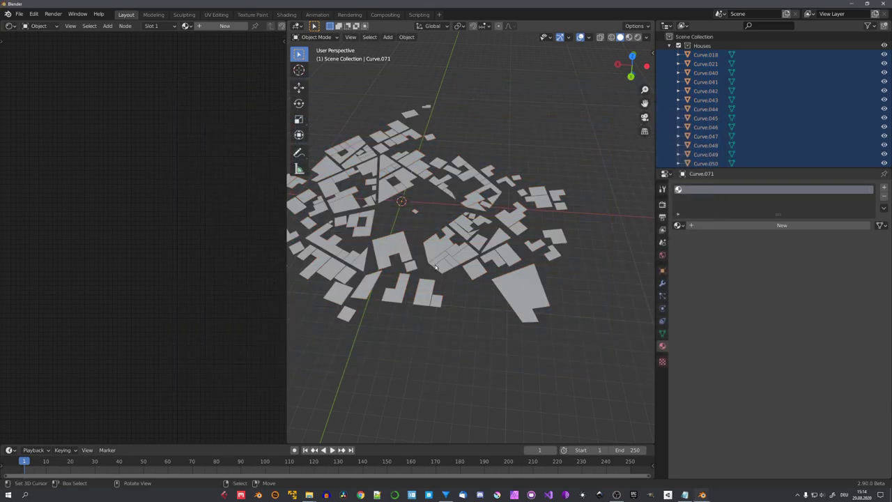
- Select a block of flat houses in the Scripting workspace and run the building generation script on it
middle_click_drag(435, 267, 498, 268)
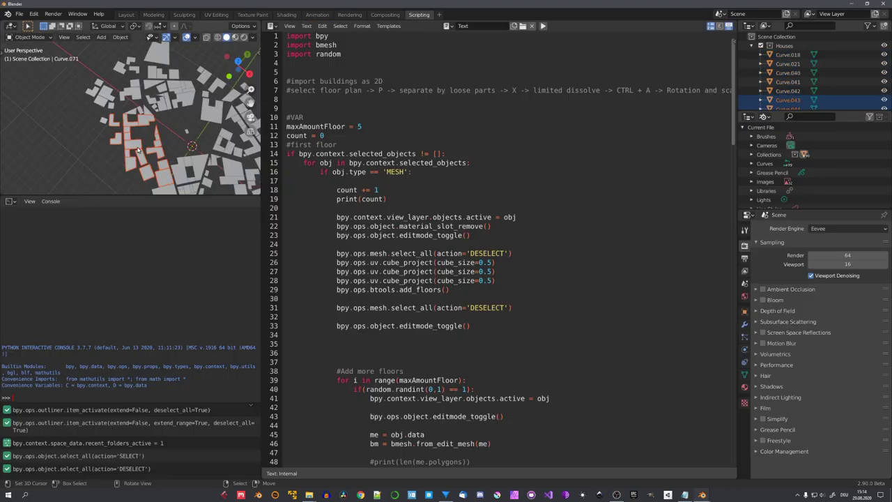
middle_click_drag(129, 132, 145, 129)
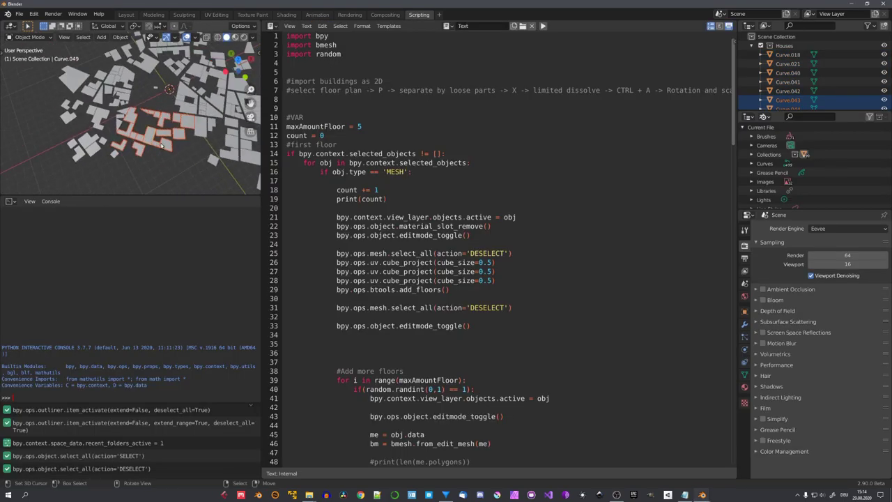
left_click(543, 25)
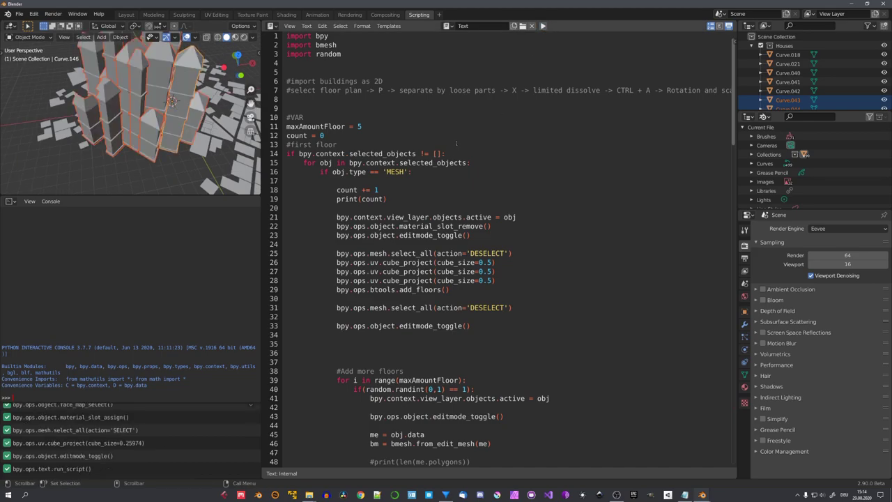
- Show the new buildings with their textures in the Layout workspace, select one tower and display its Wall5 material
left_click_drag(273, 155, 157, 156)
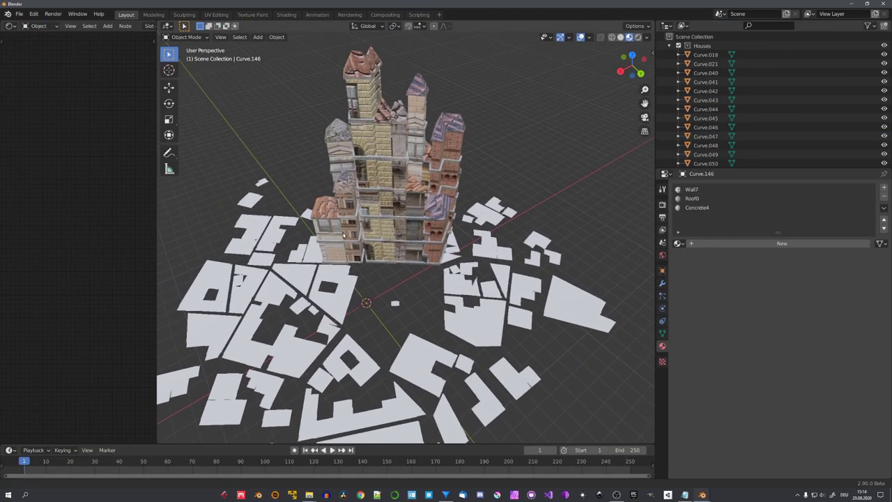
scroll(342, 233, "down", 4)
middle_click_drag(342, 234, 530, 209)
scroll(441, 220, "up", 4)
left_click(414, 206)
left_click(692, 189)
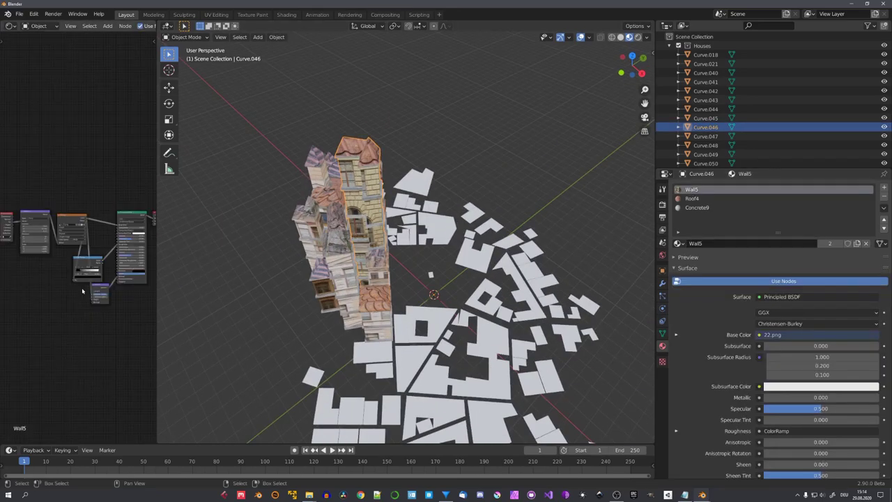
- Deselect the tower and examine the textured walls, roofs and ledges of the generated block from several sides
middle_click_drag(446, 411, 599, 404)
left_click(527, 411)
scroll(417, 239, "up", 4)
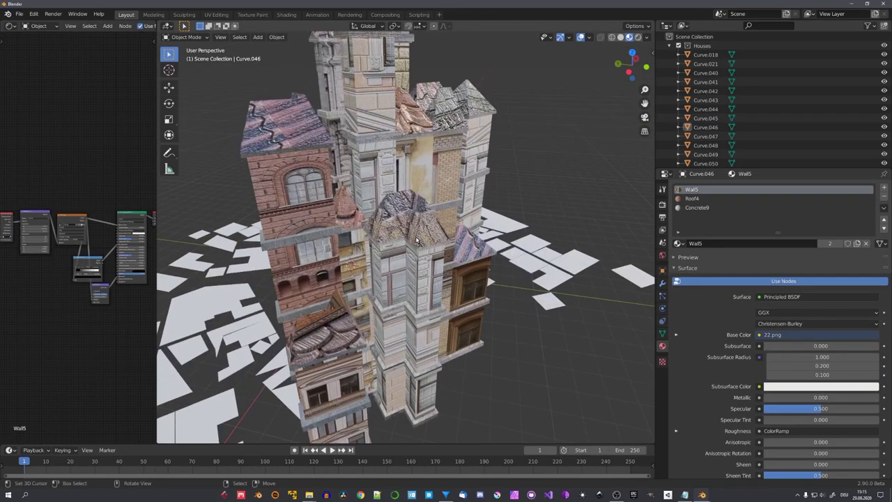
middle_click_drag(417, 240, 391, 237)
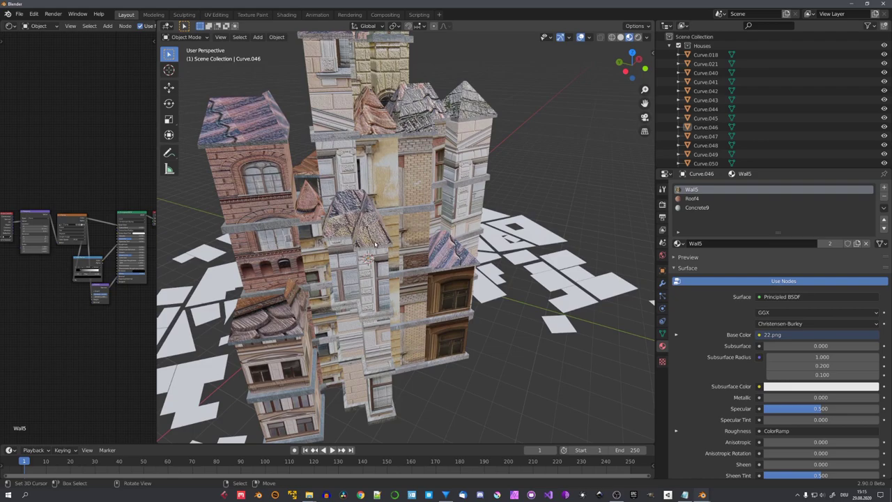
middle_click_drag(375, 244, 307, 257)
scroll(377, 226, "down", 5)
middle_click_drag(455, 249, 458, 280)
scroll(458, 280, "down", 5)
- Select all remaining flat houses from the top view and switch to the Scripting workspace
left_click_drag(486, 370, 305, 262)
key("KP_7")
key("b")
left_click_drag(506, 350, 421, 155)
scroll(408, 239, "up", 4)
left_click_drag(244, 70, 523, 185)
left_click_drag(496, 426, 439, 338)
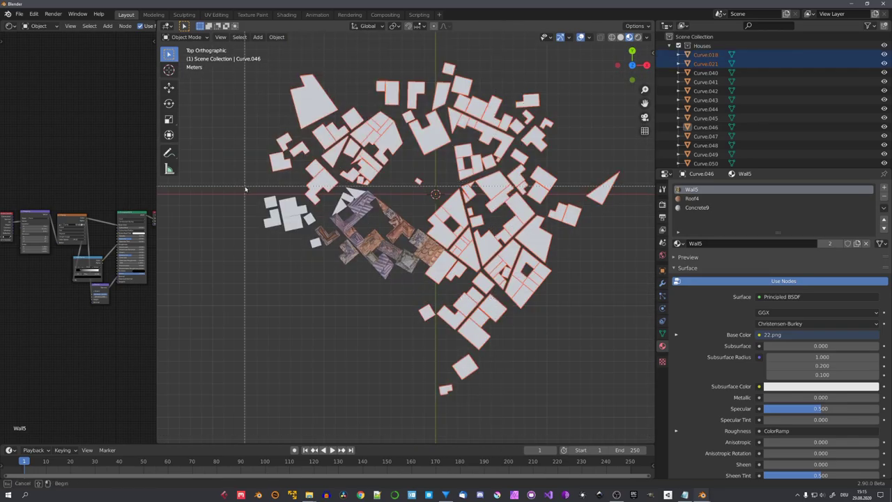
left_click_drag(248, 192, 315, 243)
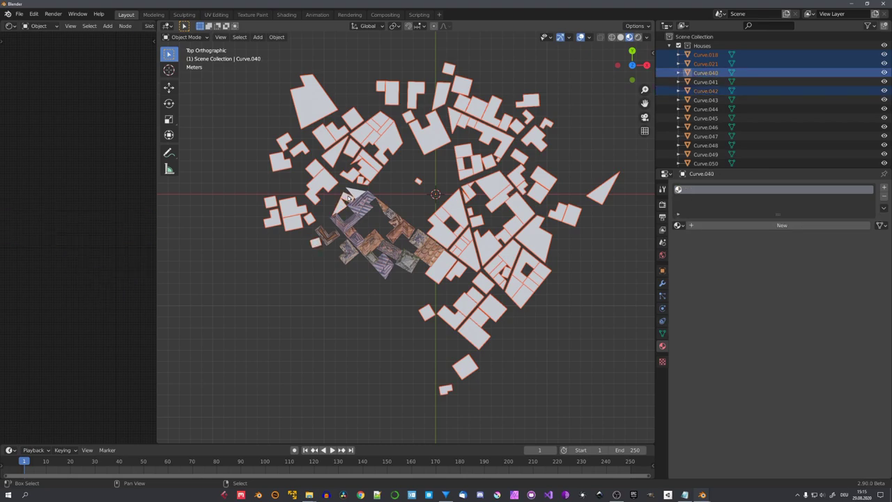
left_click(419, 14)
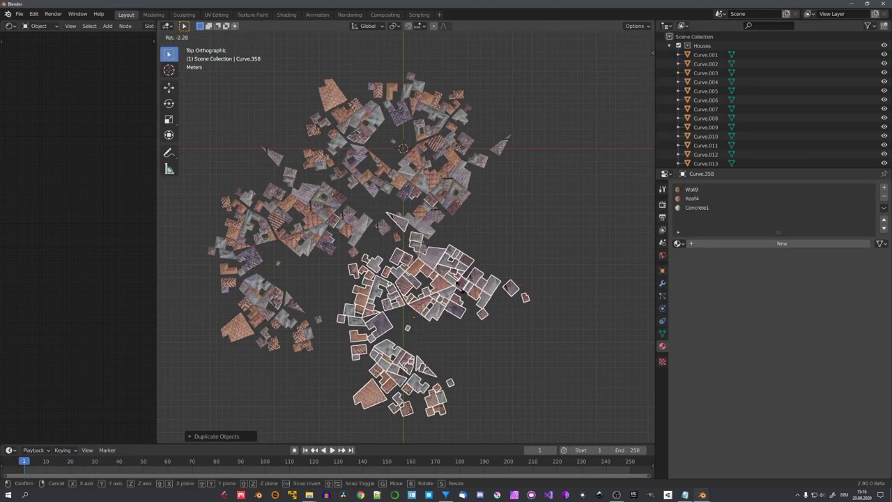
- Duplicate the generated city section repeatedly, rotating and moving each copy beside the others to enlarge the city
left_click(450, 320)
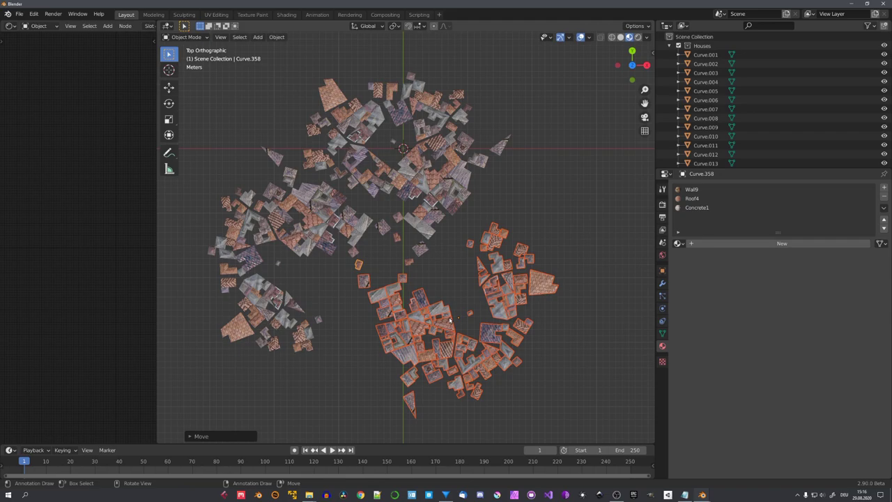
scroll(470, 305, "down", 3)
key("shift+d")
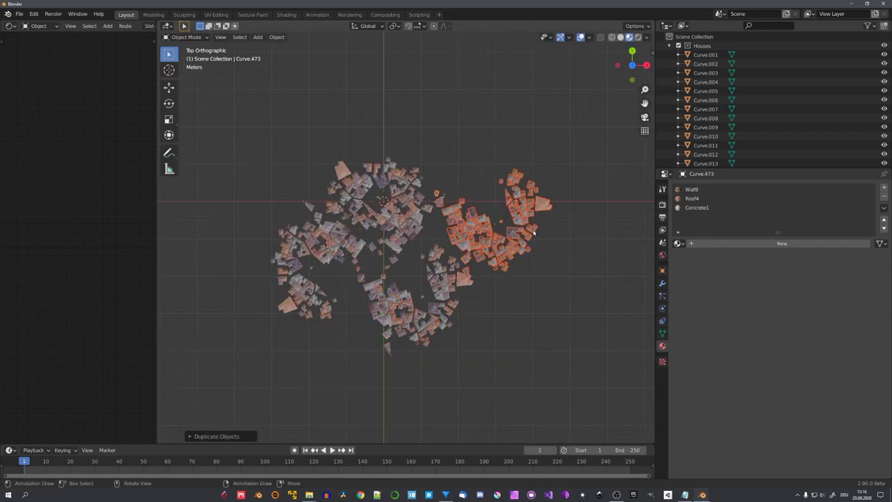
key("r")
left_click(495, 187)
key("g")
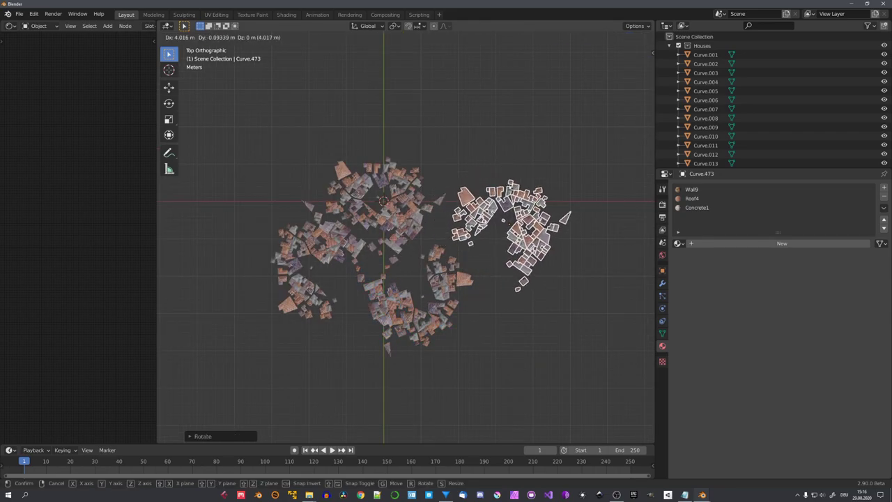
left_click(510, 187)
key("r")
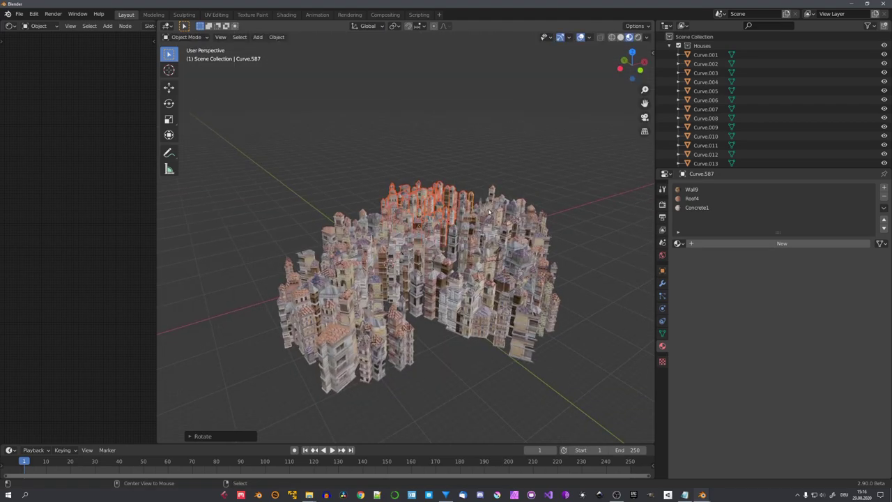
- Deselect all buildings and collapse the Houses collection in the scene hierarchy
key("alt+a")
middle_click_drag(489, 212, 406, 354)
scroll(484, 229, "down", 6)
scroll(444, 230, "up", 3)
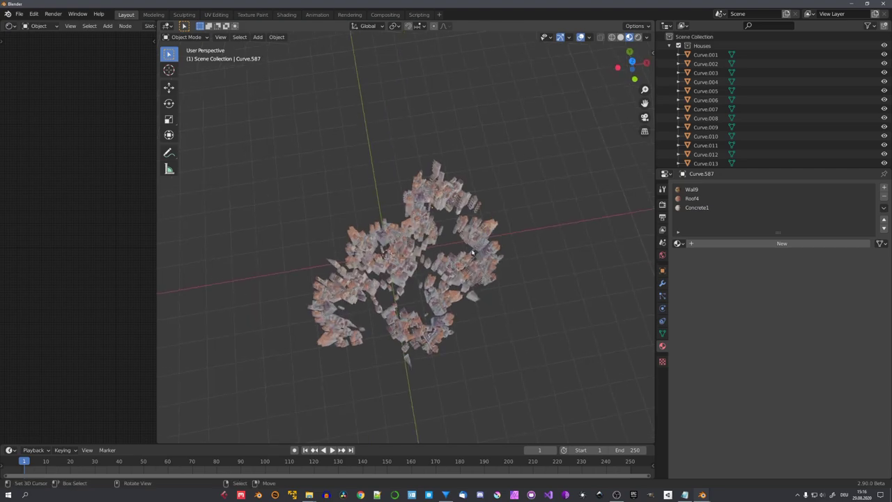
left_click(670, 46)
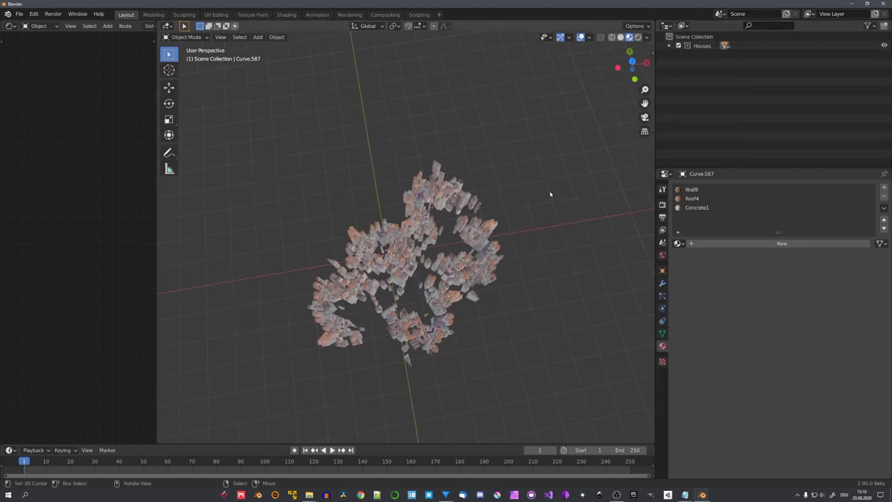
- Examine the enlarged city's layout and building heights from several angles
middle_click_drag(549, 193, 493, 228)
scroll(530, 199, "down", 3)
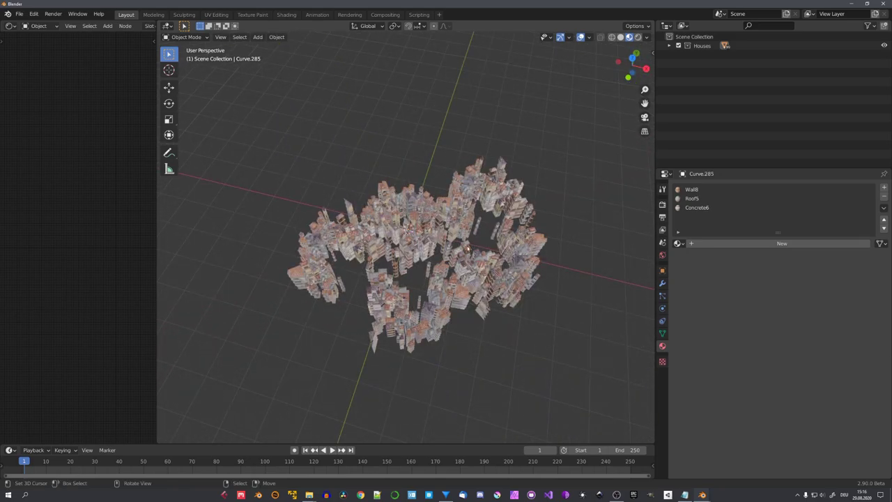
mouse_move(467, 248)
middle_mouse_down()
mouse_move(487, 252)
mouse_move(475, 261)
middle_mouse_up()
scroll(488, 252, "up", 3)
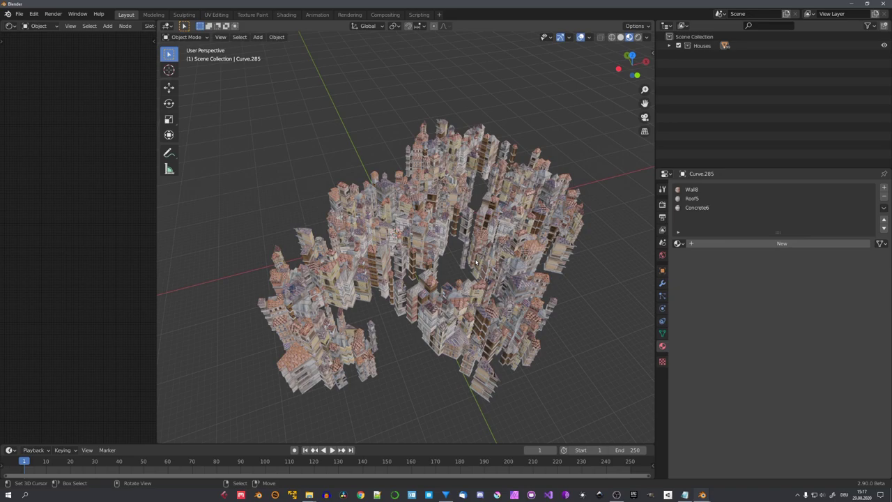
middle_click_drag(476, 262, 444, 257)
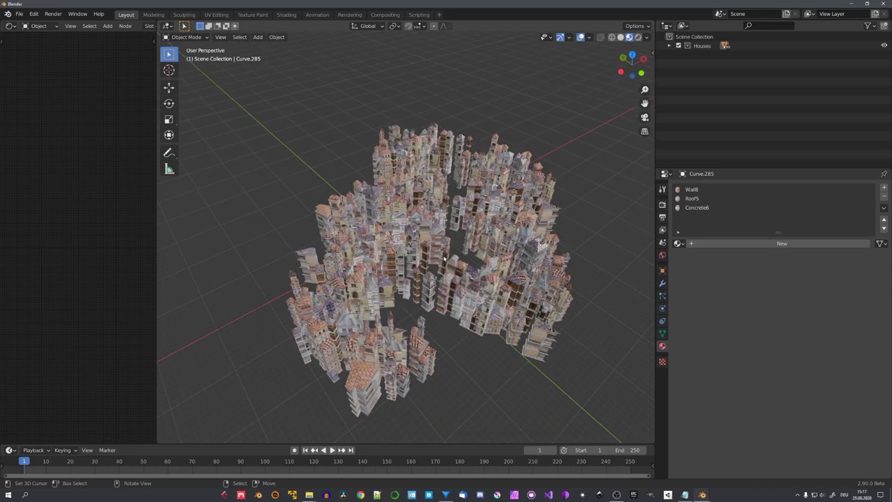